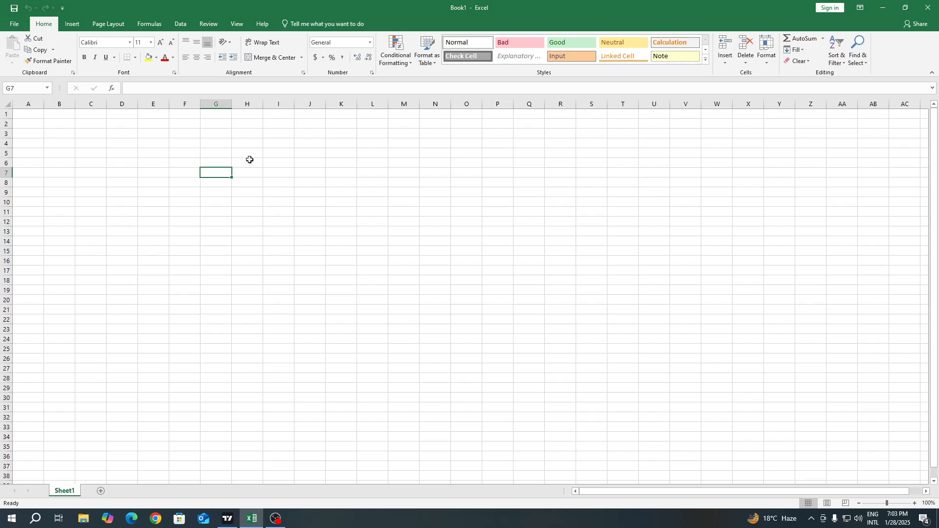
left_click(251, 161)
left_click_drag(247, 160, 248, 260)
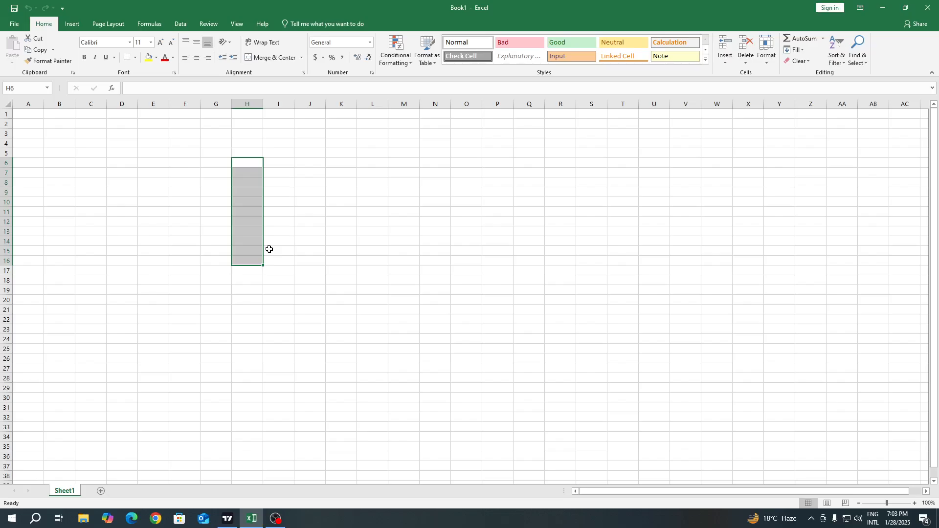
left_click(308, 221)
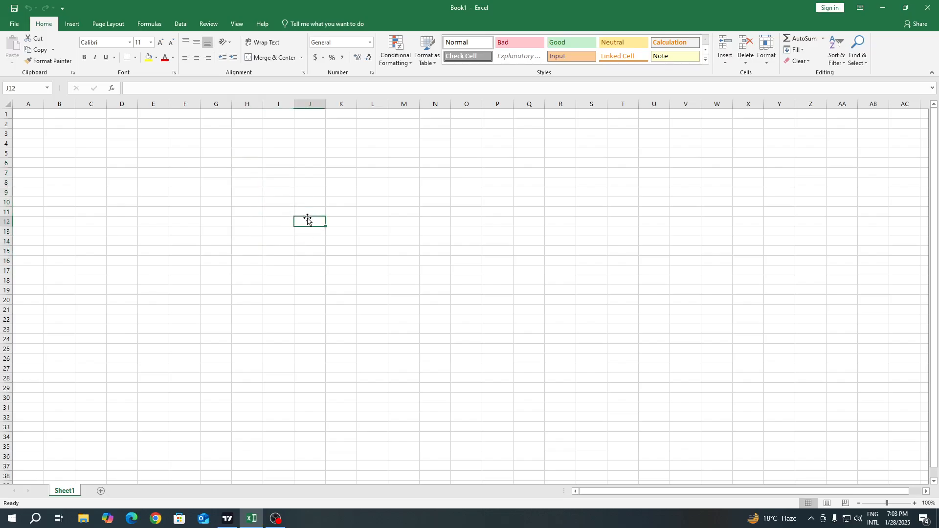
left_click(178, 174)
type("Name")
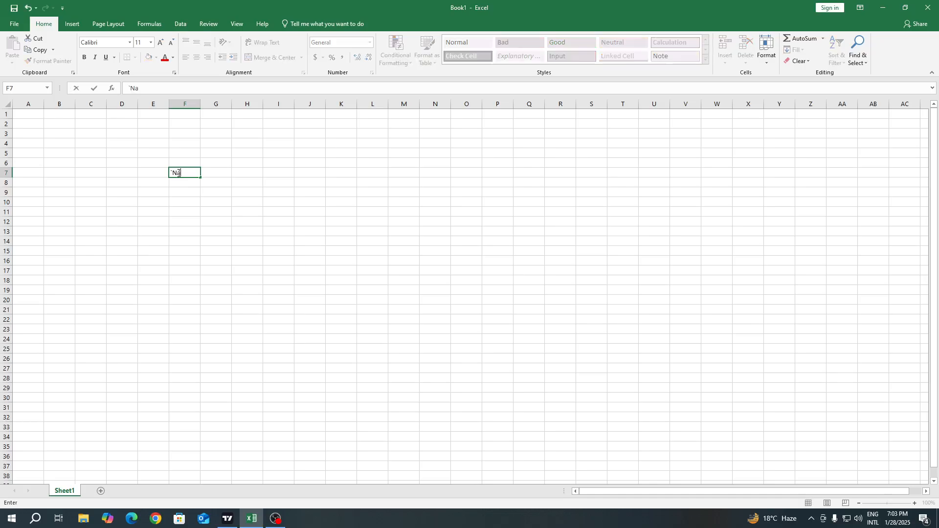
key("BackSpace")
key("BackSpace")
key("BackSpace")
key("BackSpace")
- Enter the heading "Person Name" in cell F7 and widen column F to fit the text
left_click(216, 174)
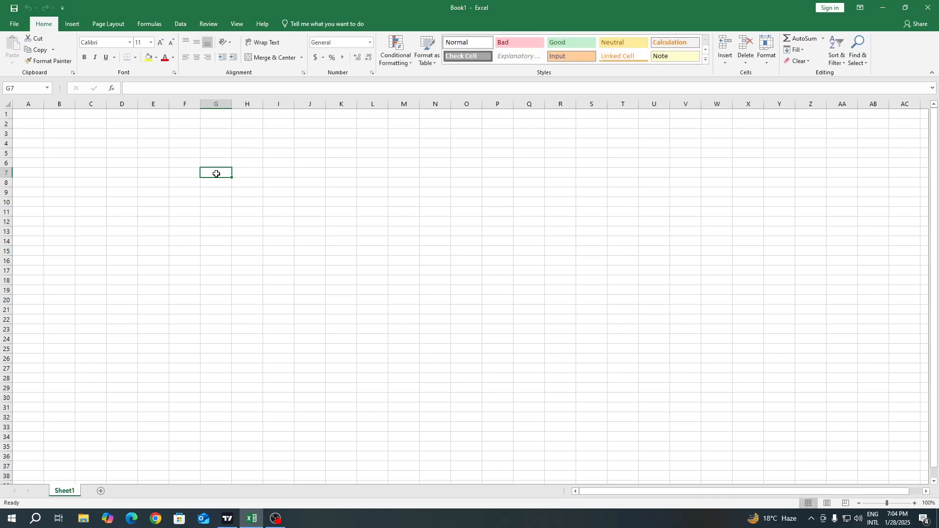
key("Left")
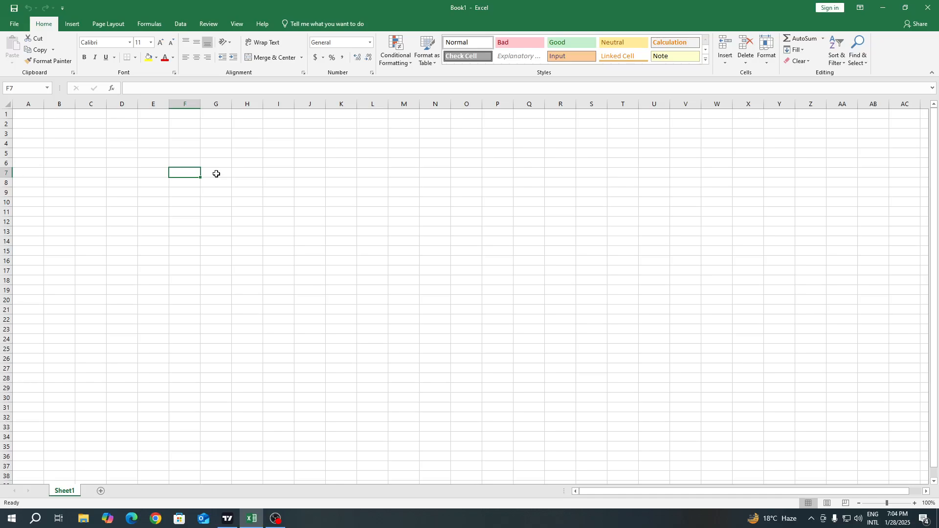
type("Person")
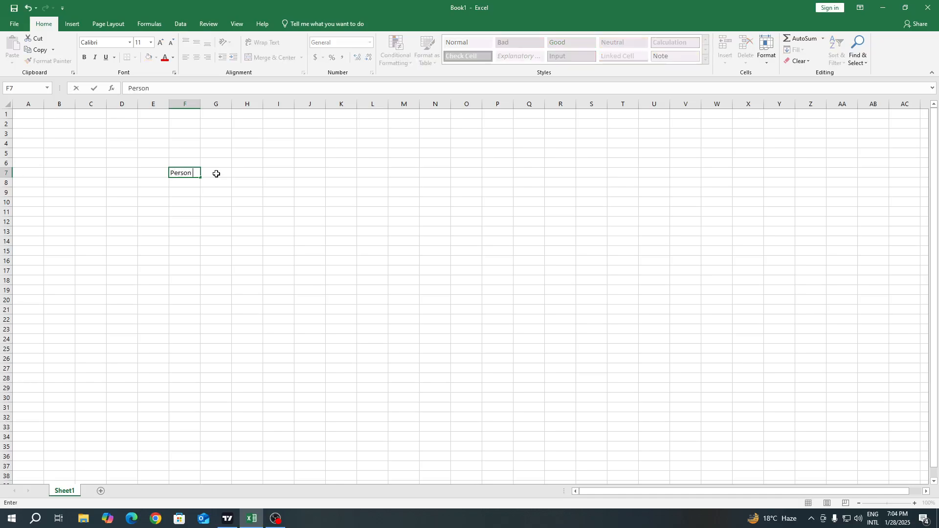
type(" Nmae")
key("BackSpace")
key("BackSpace")
key("BackSpace")
type("ame")
left_click(240, 154)
left_click_drag(213, 112, 213, 112)
- Add the headings "City" in cell G7 and "Salary" in cell H7
left_click(263, 176)
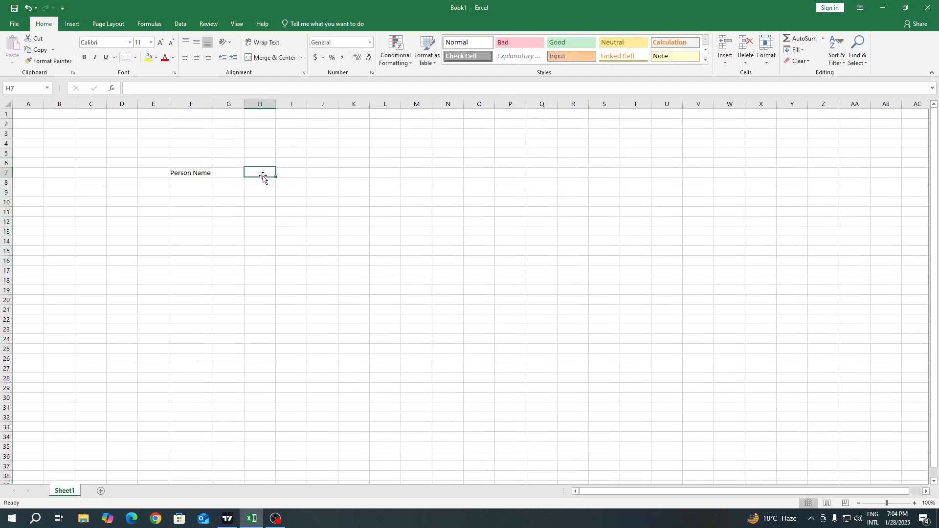
left_click(240, 174)
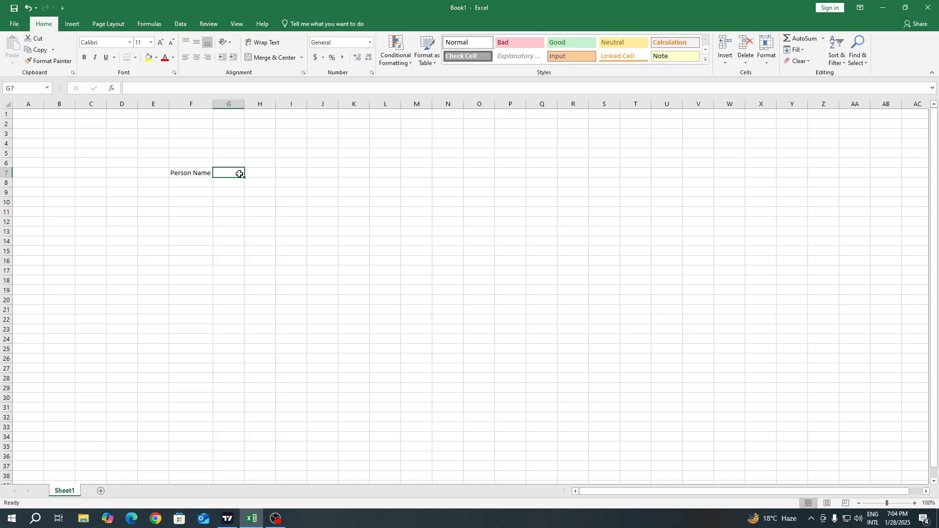
type("City")
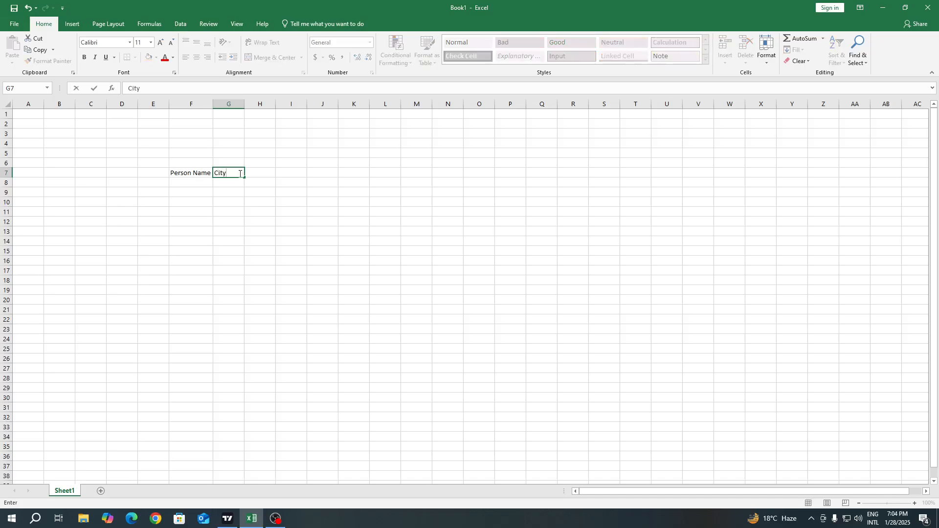
left_click(258, 174)
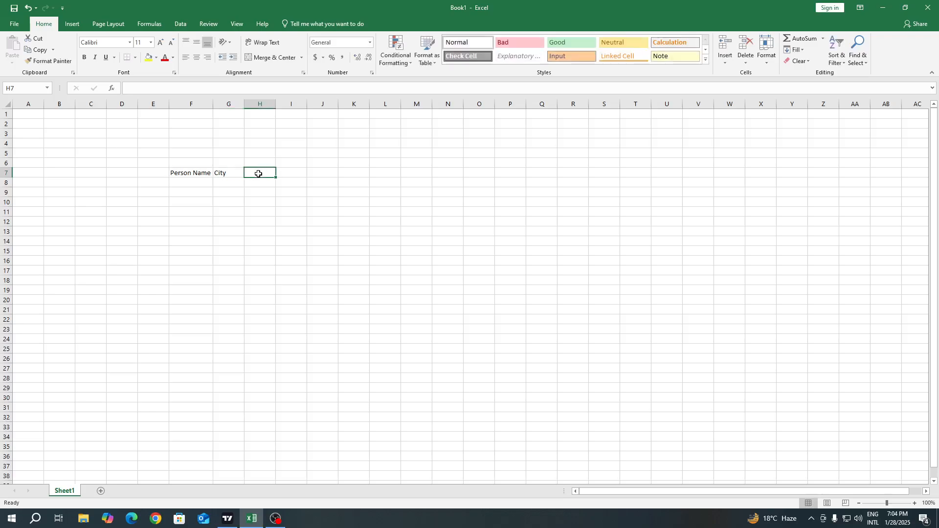
type("Salar")
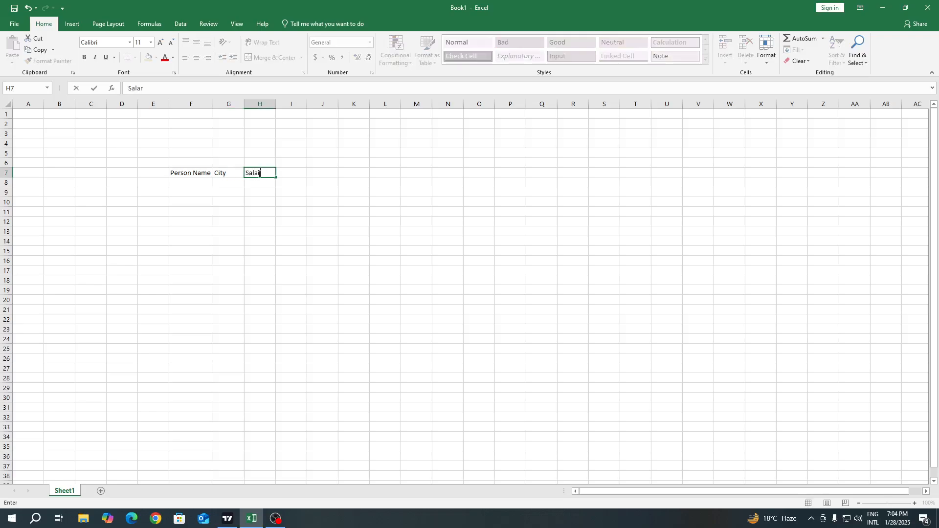
type("y")
left_click(309, 220)
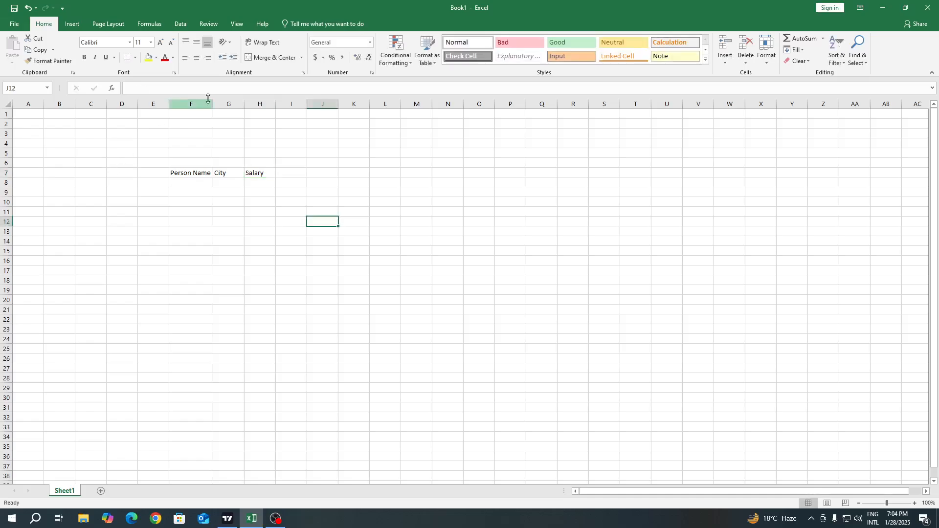
- Fill the header cells F7:H7 with yellow
left_click_drag(186, 173, 245, 176)
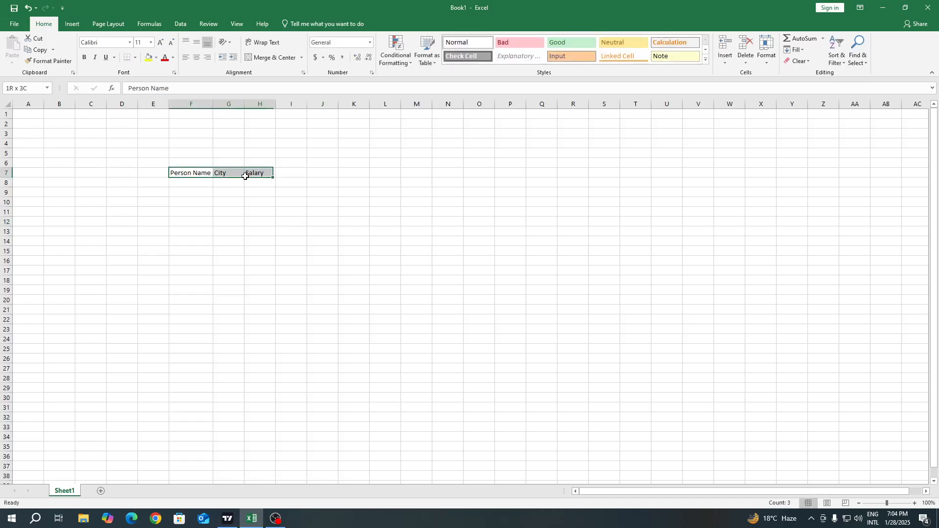
left_click(148, 57)
left_click(310, 220)
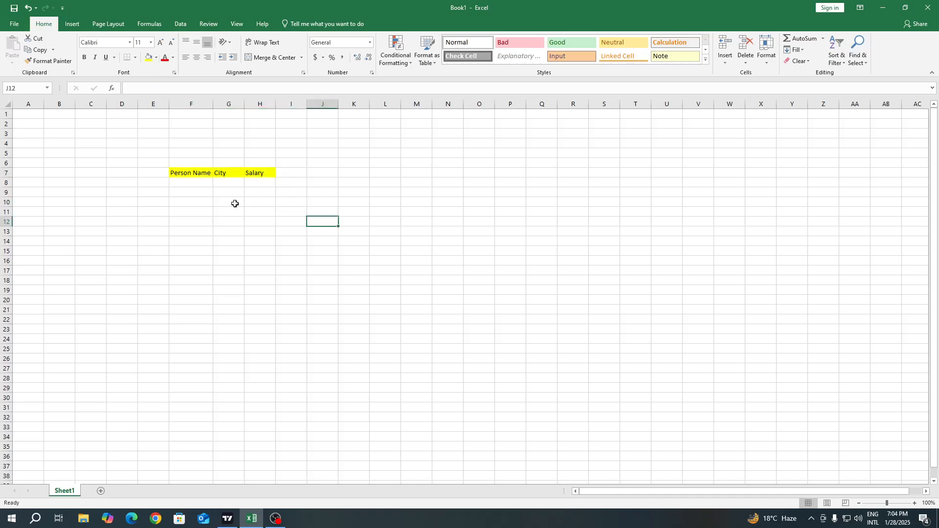
- Fill in the first record in row 8 with the person's name, city Rajshahi and salary 10000
left_click(195, 184)
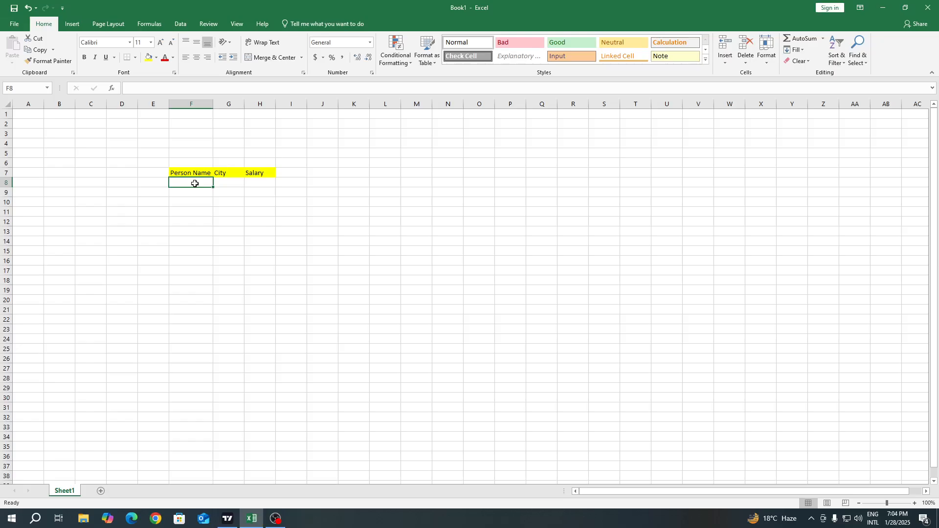
scroll(195, 184, "up", 1, "ctrl")
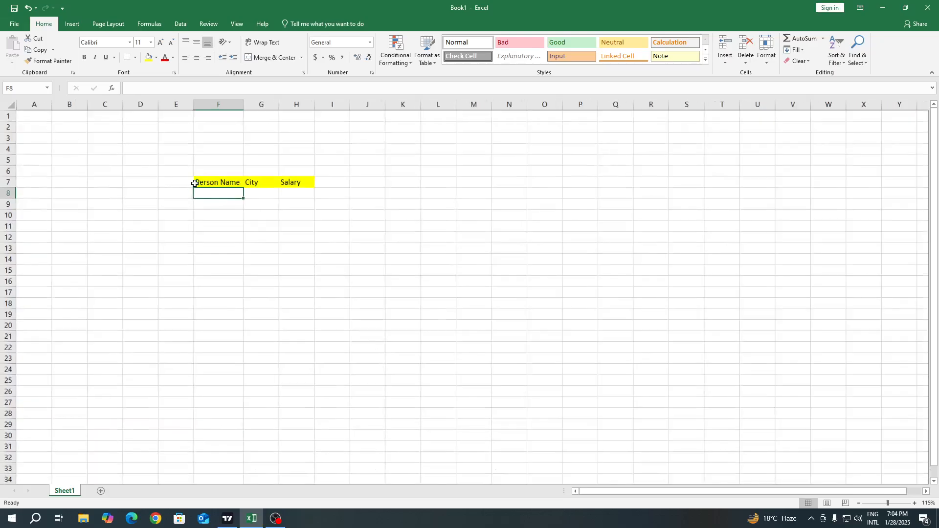
scroll(408, 253, "up", 8, "ctrl")
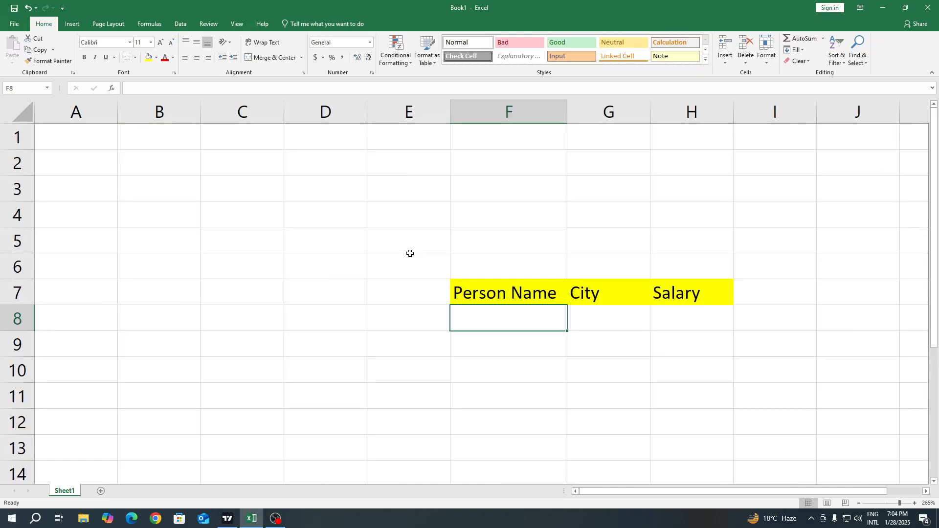
scroll(410, 254, "down", 2)
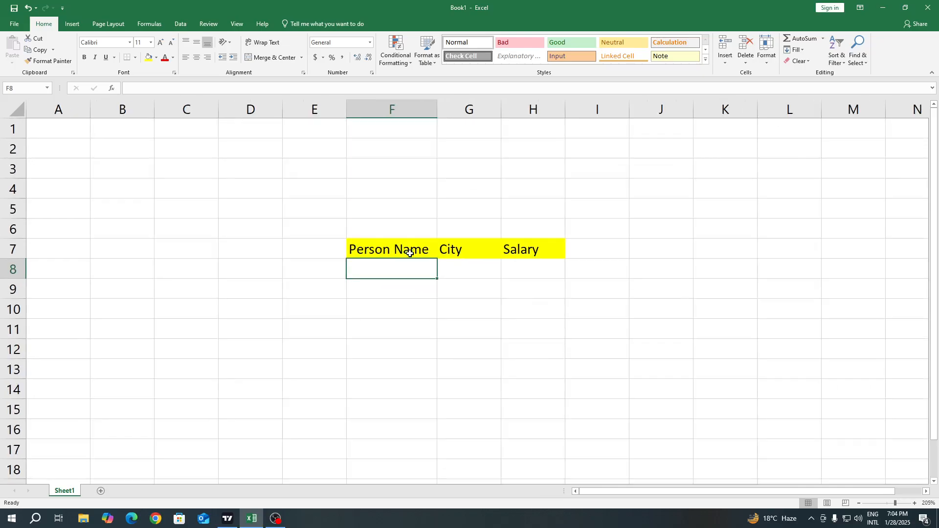
scroll(410, 253, "down", 3, "ctrl")
left_click(425, 253)
left_click(306, 233)
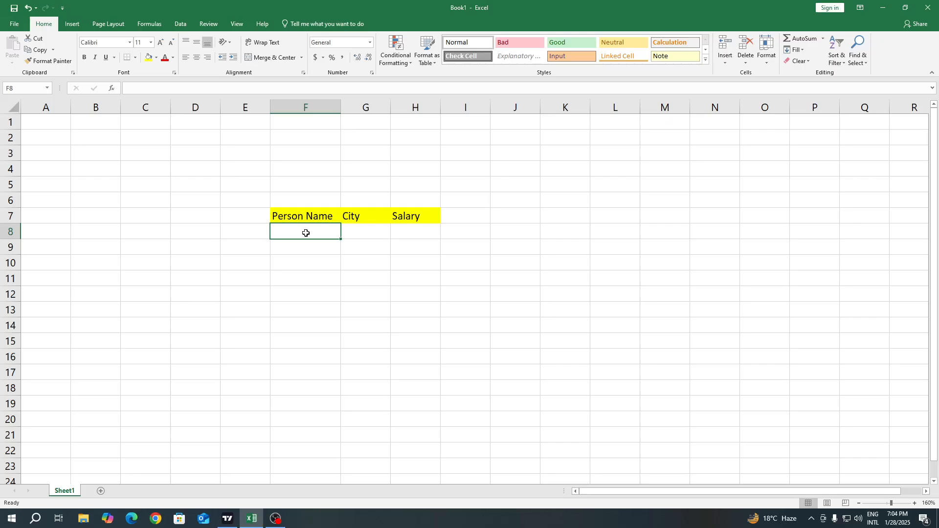
type("Po")
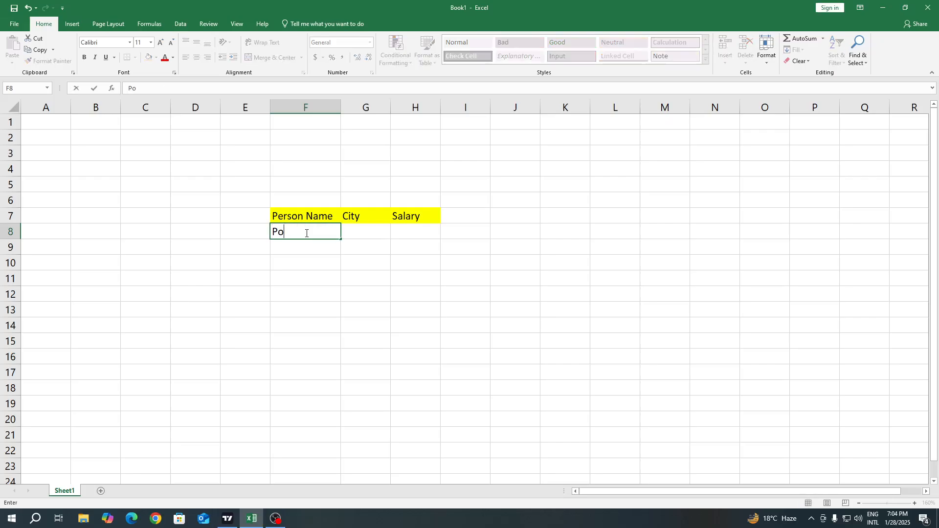
type("ttoy")
key("Tab")
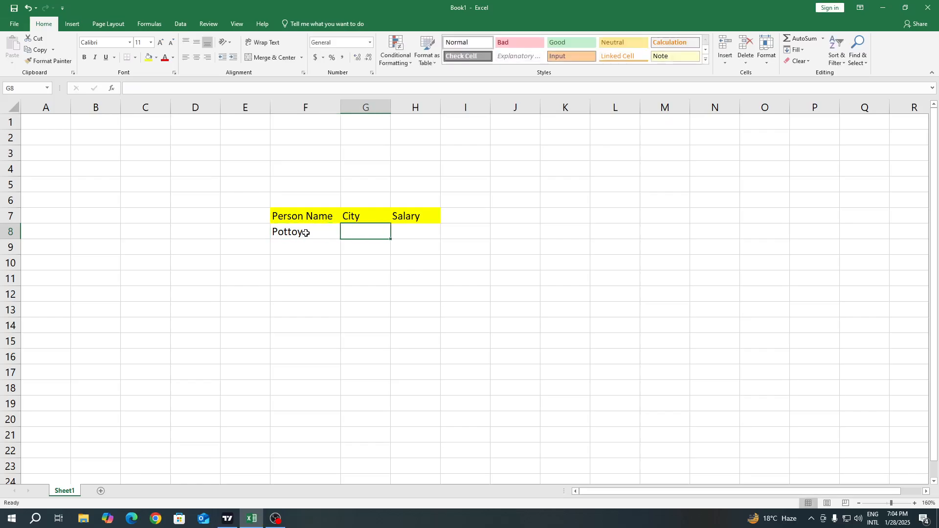
type("Rajshahi")
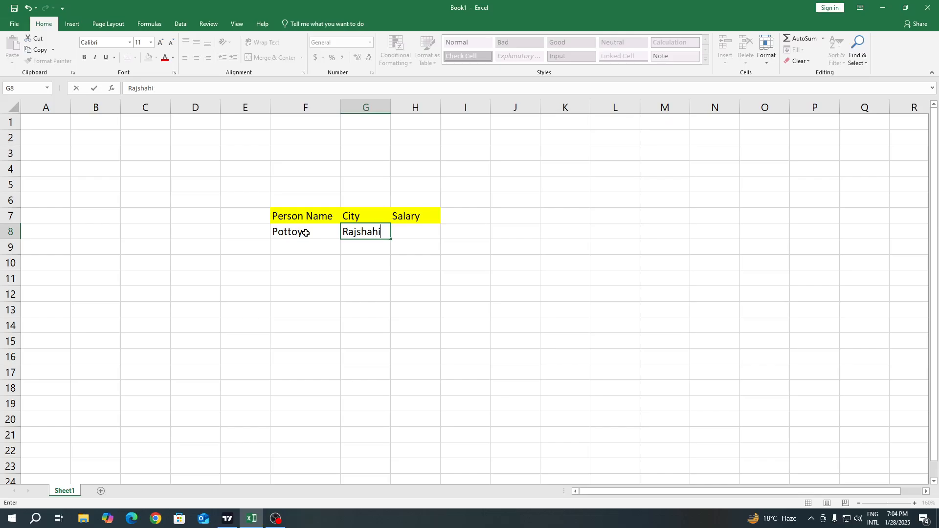
key("Tab")
type("100")
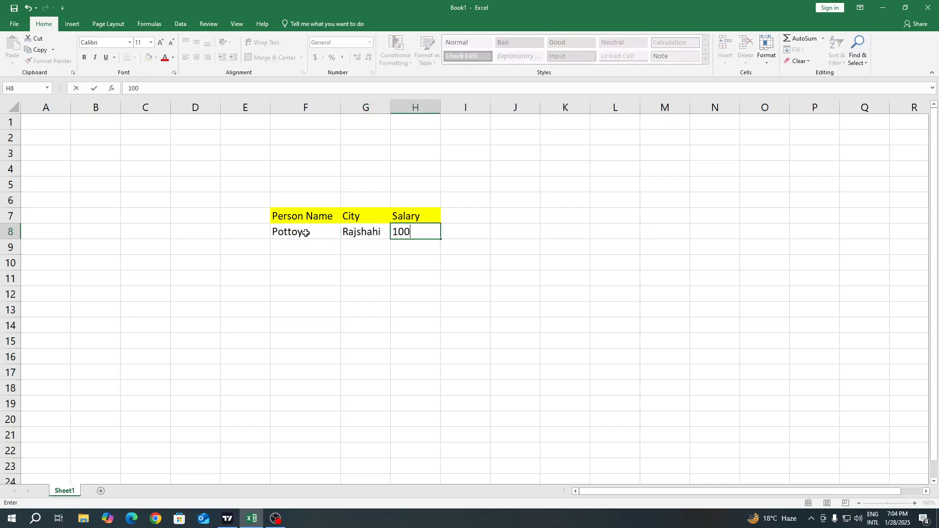
type("00")
- Fill in the second record in row 9 with the person's name, city Natore and salary 15000
left_click(315, 250)
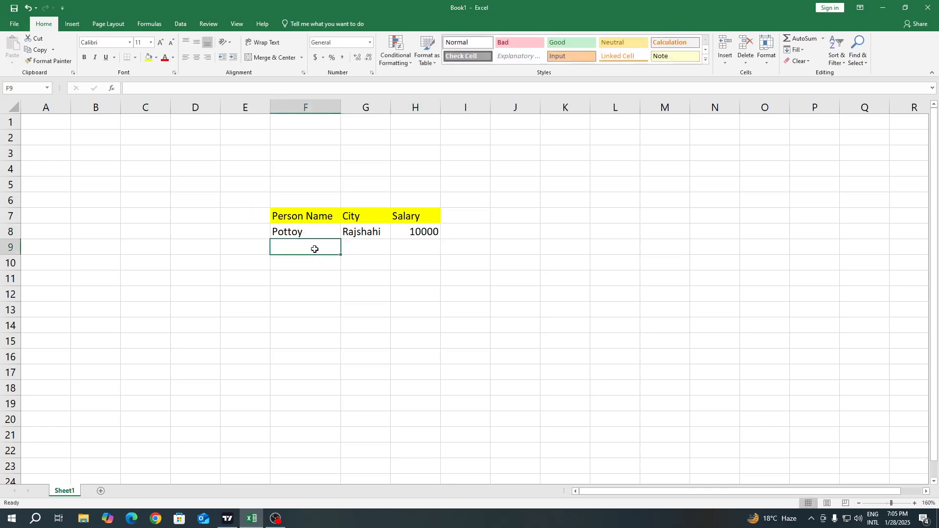
type("Ja")
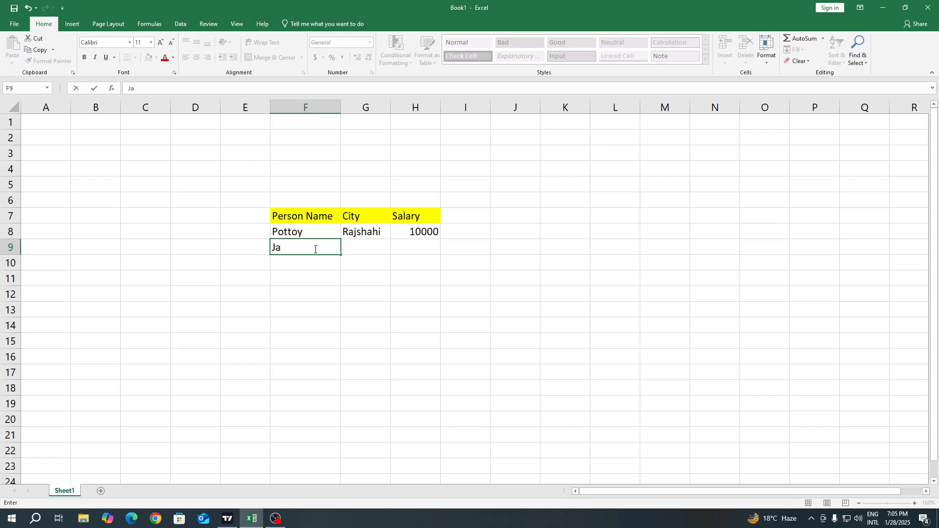
type("hangir")
key("Tab")
type("N")
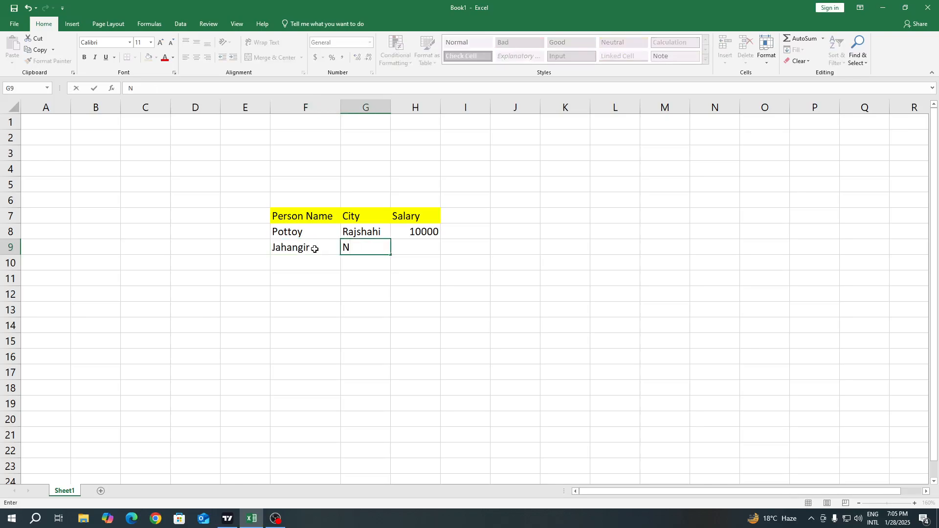
type("atore")
key("Tab")
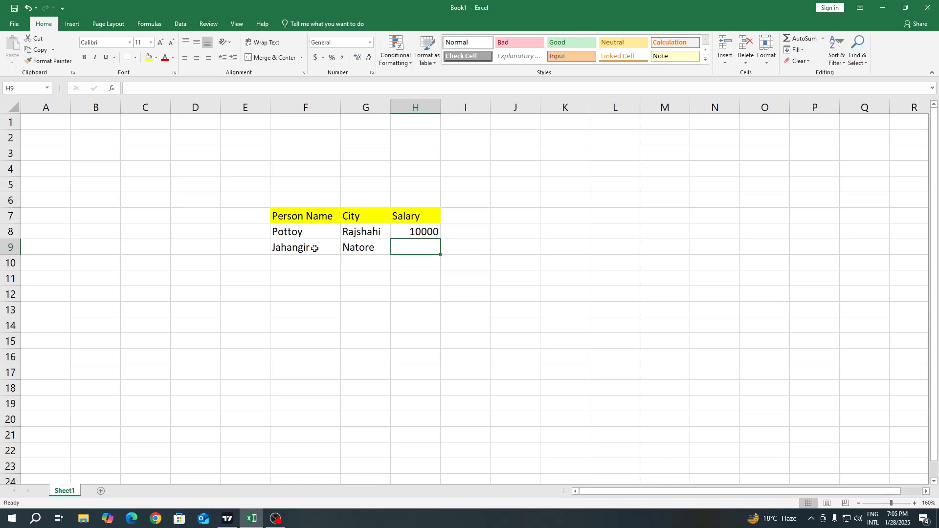
type("150000")
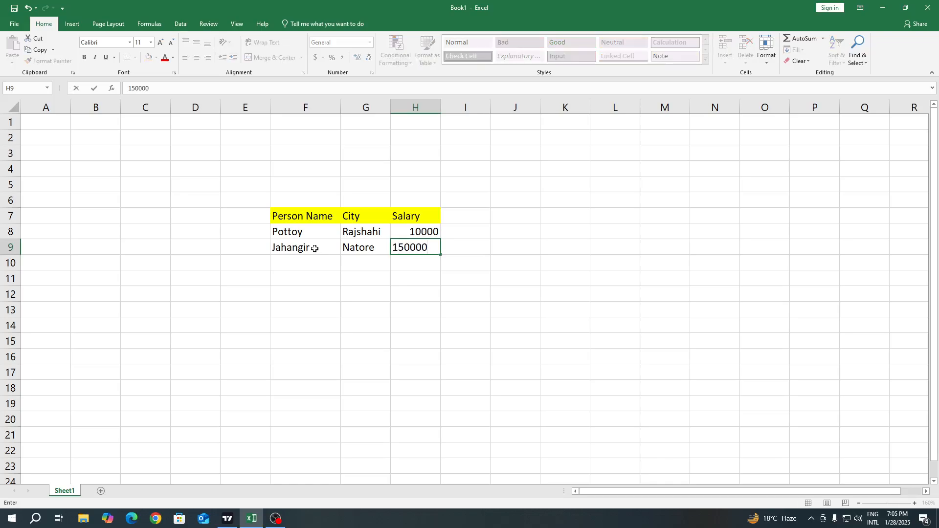
key("BackSpace")
- Fill in the third record in row 10 with the person's name, city Rajshahi and salary 20000
left_click(287, 263)
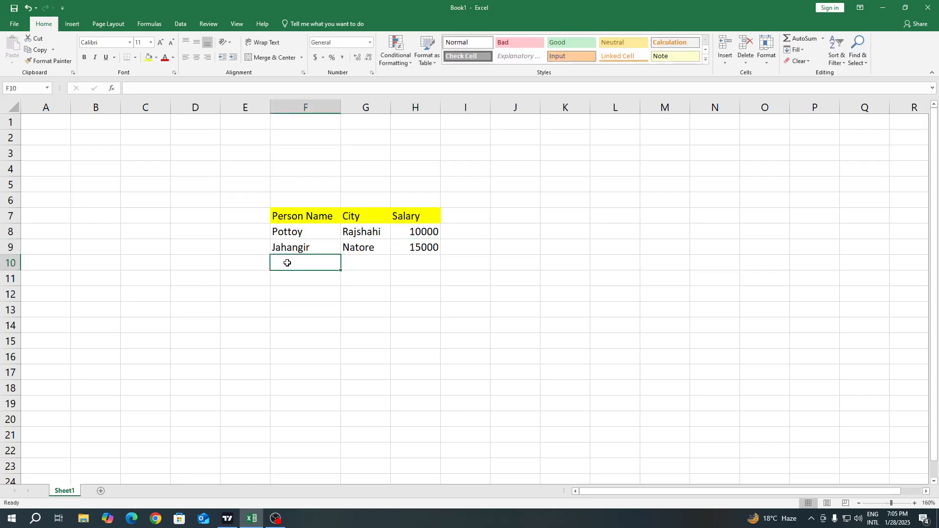
type("Sabbir")
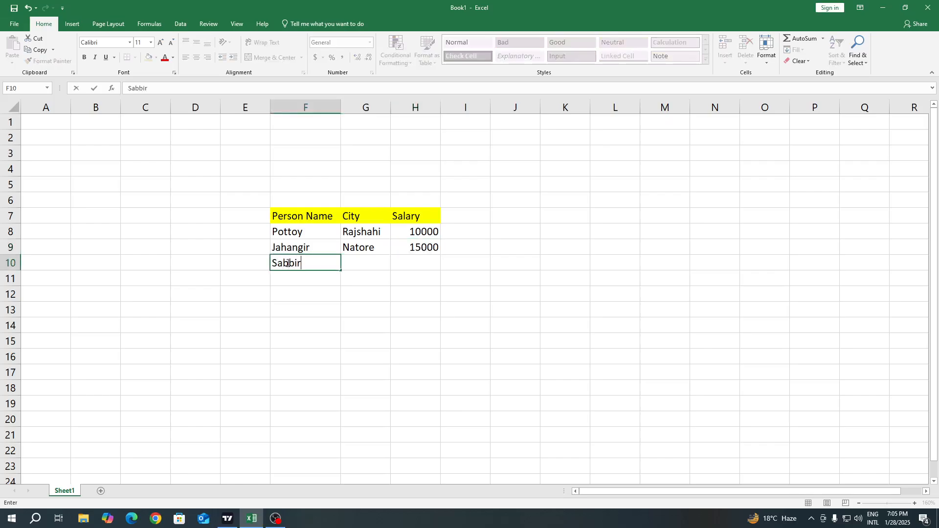
key("Tab")
type("R")
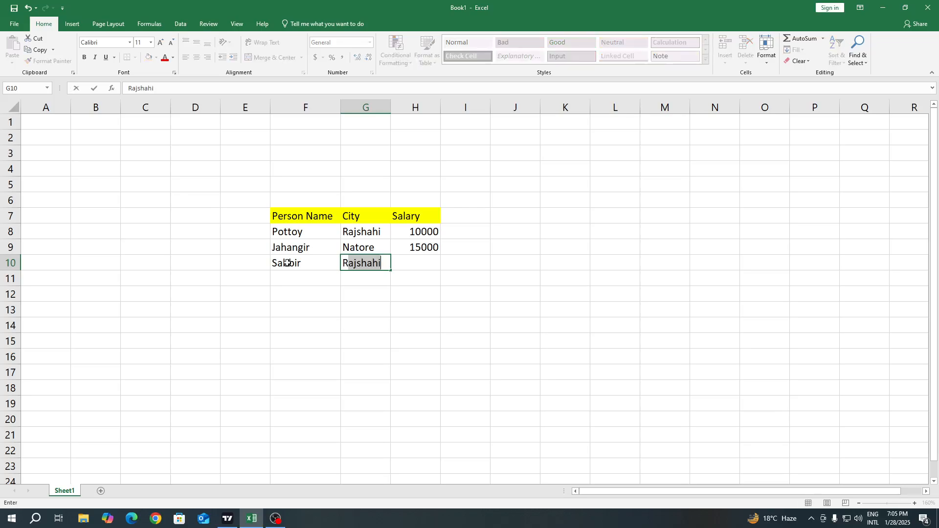
type("ajsha")
key("Tab")
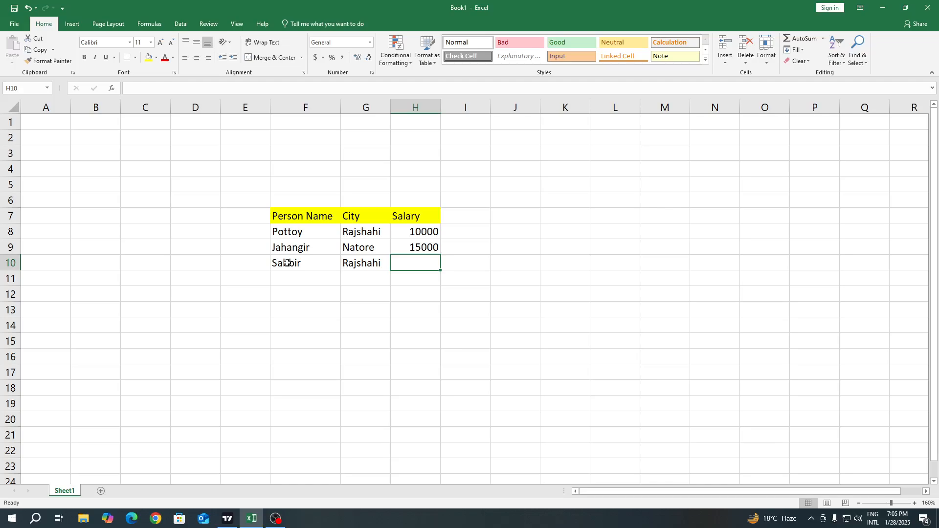
type("20000")
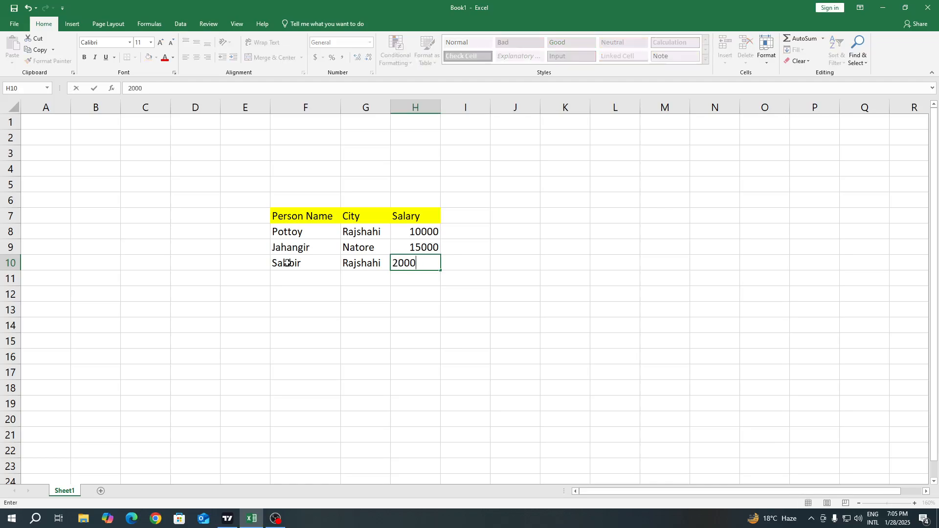
- Fill in the fourth record in row 11 with the person's name, city Dhaka and salary 20000
left_click(302, 283)
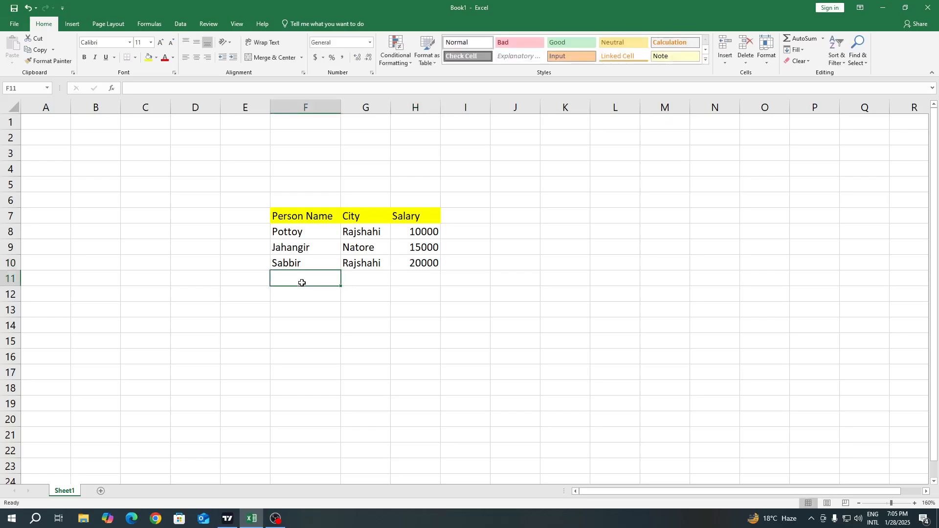
type("Raki")
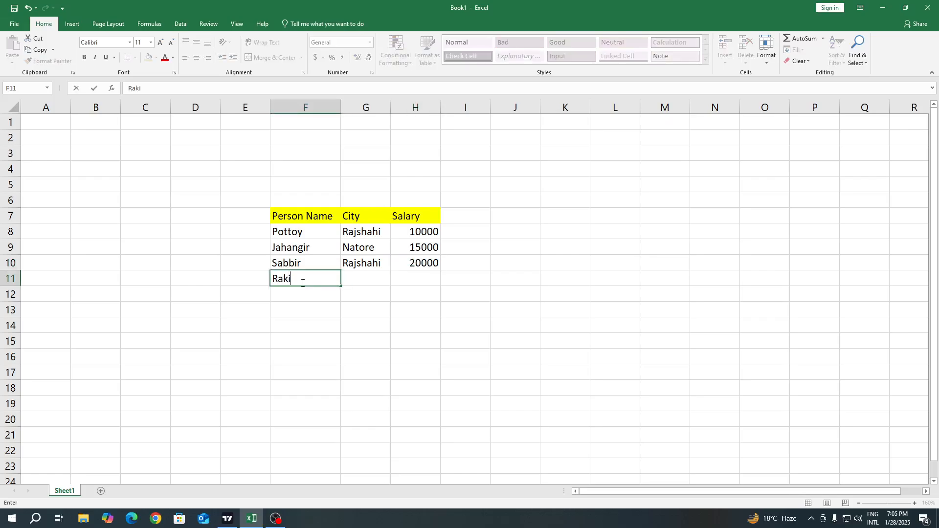
type("bul")
key("Tab")
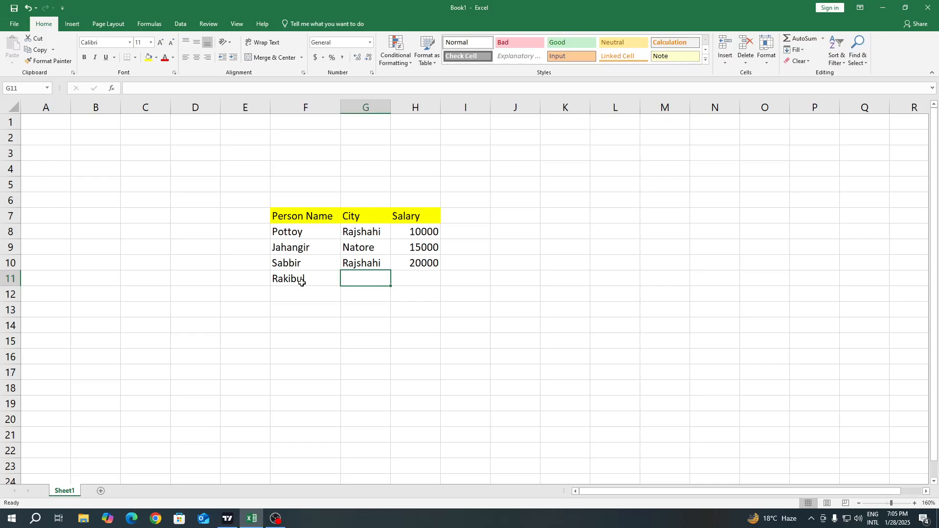
type("Dhaka")
key("Tab")
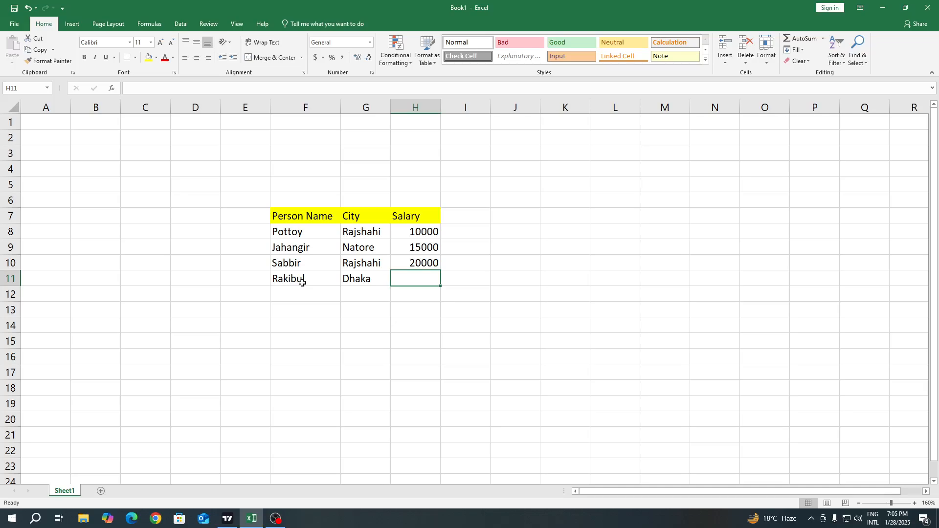
type("20000")
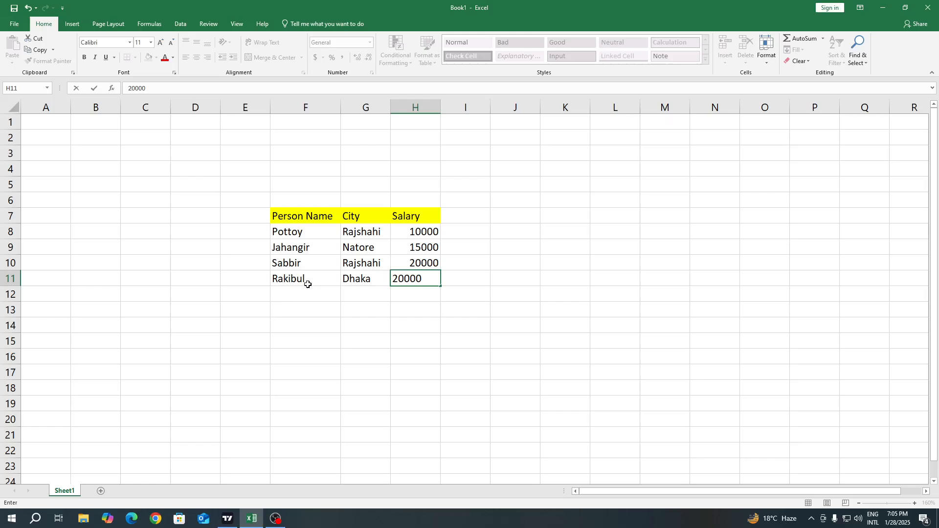
left_click(364, 315)
left_click(297, 310)
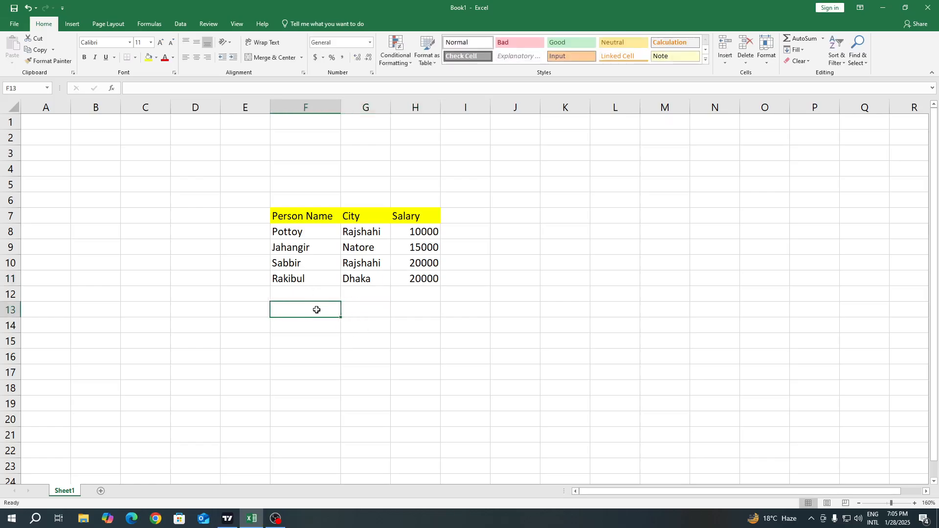
left_click_drag(311, 310, 406, 315)
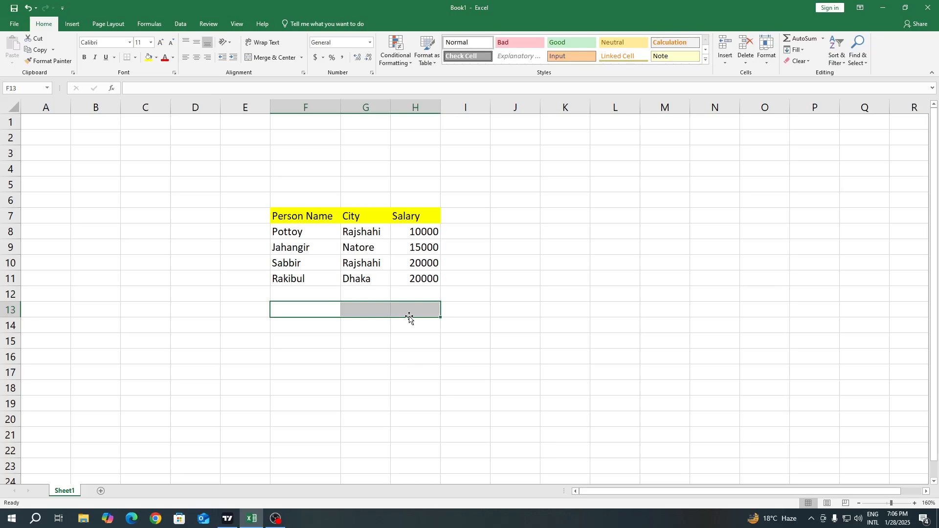
left_click(486, 313)
left_click(412, 229)
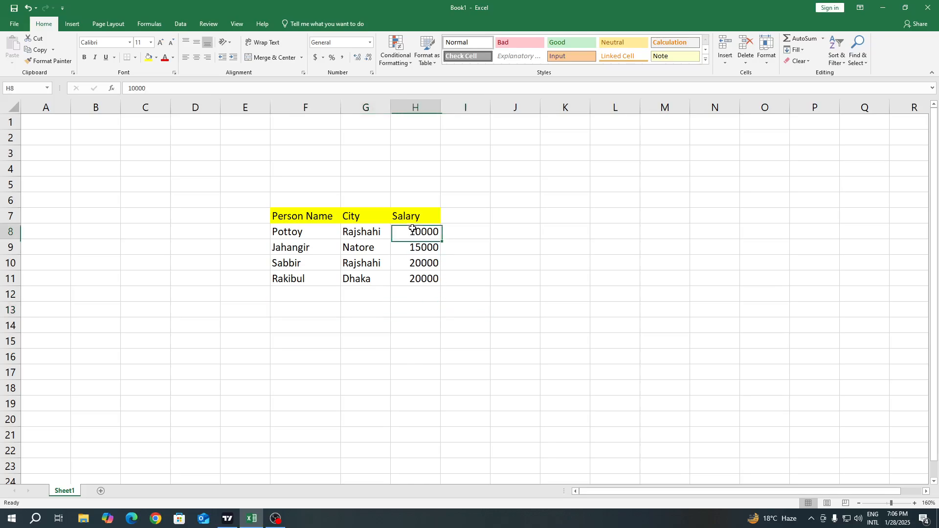
left_click_drag(412, 228, 416, 278)
left_click(415, 310)
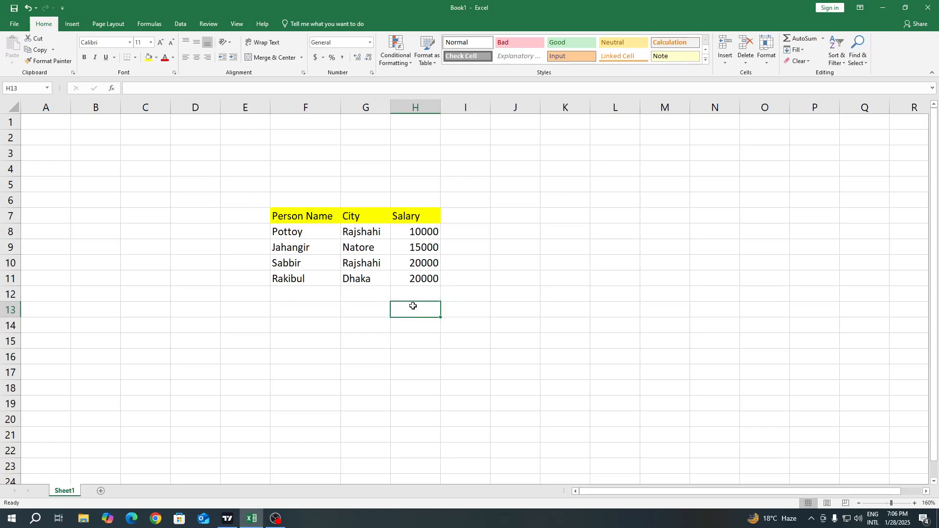
- Total the salaries in cell H12 with the formula =SUM(H8:H11)
left_click(406, 296)
type("=sum")
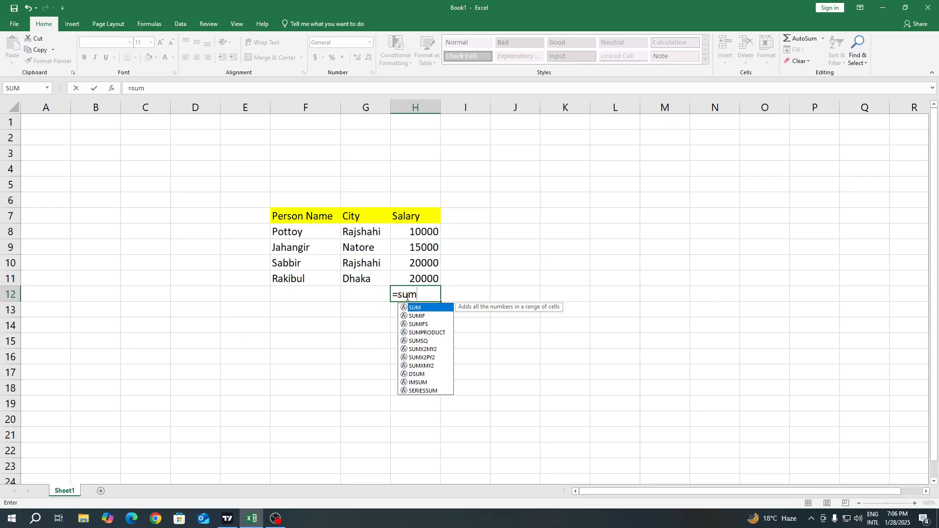
double_click(430, 309)
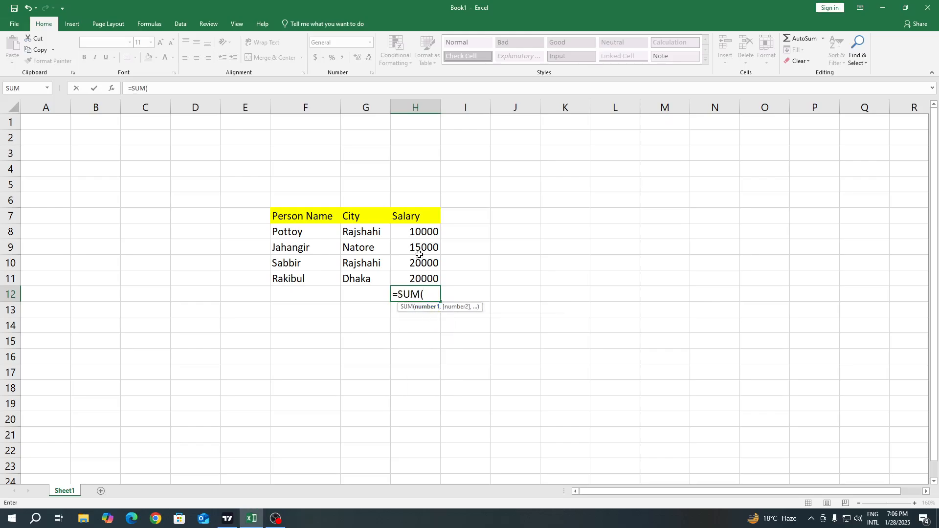
left_click_drag(419, 234, 416, 274)
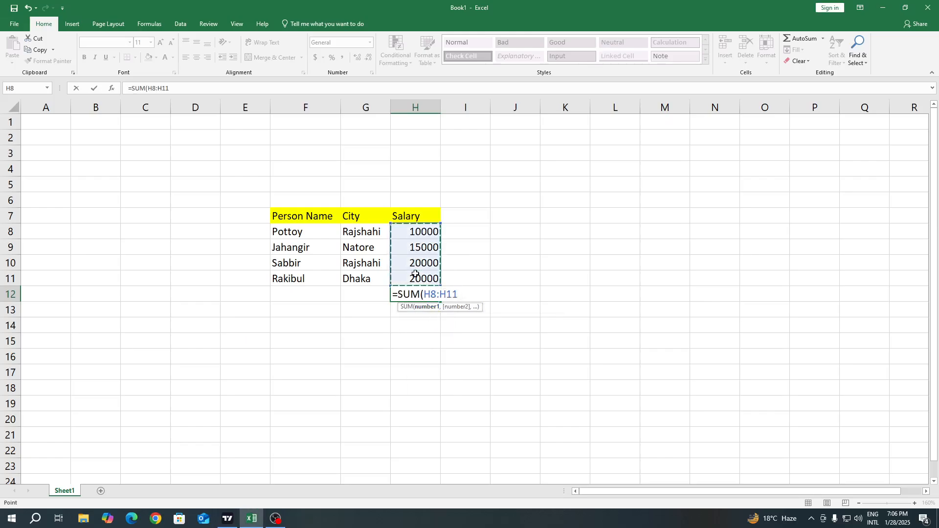
type(")")
key("Return")
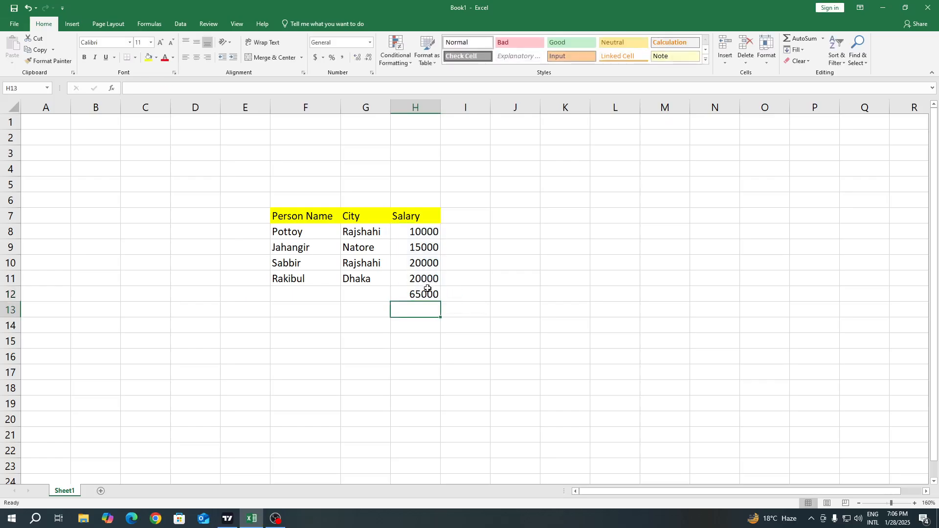
left_click_drag(417, 232, 407, 282)
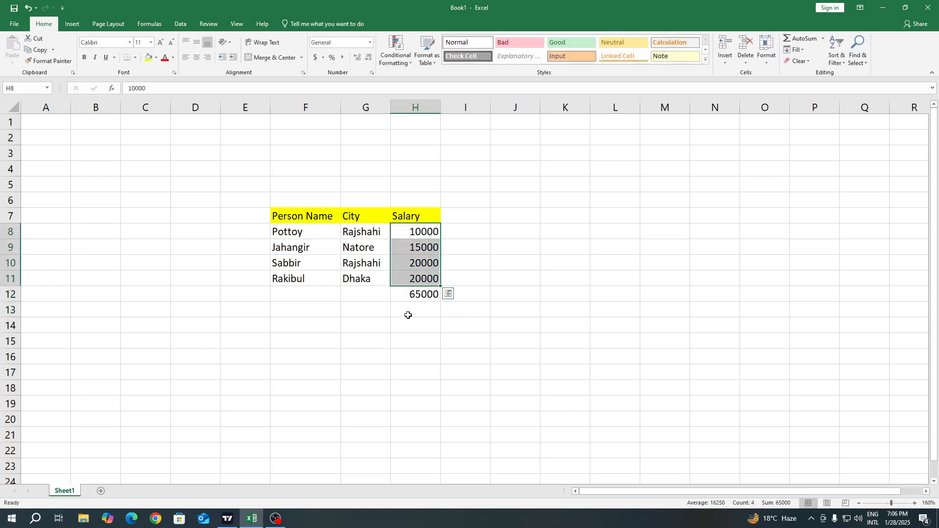
left_click(407, 324)
- Fill the salary total cell H12 with red
left_click(405, 297)
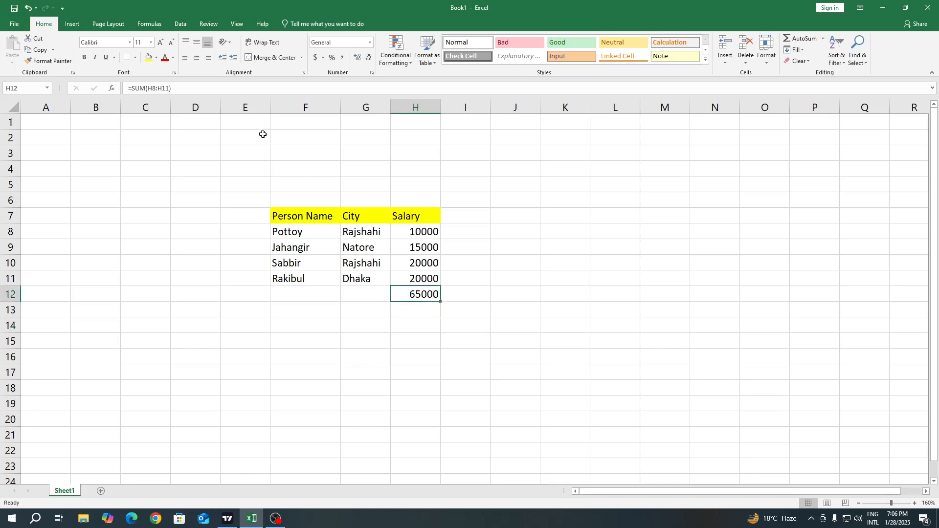
left_click(156, 57)
left_click(157, 134)
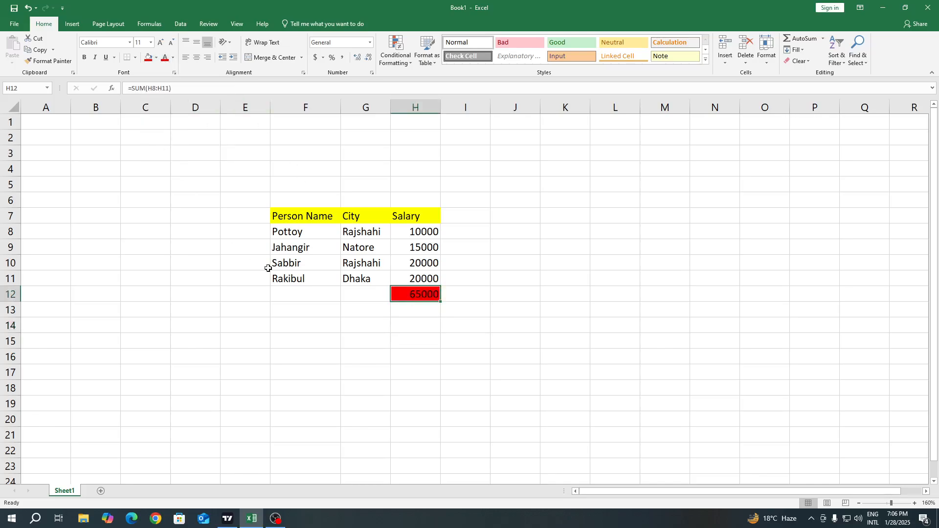
left_click(317, 308)
left_click(488, 324)
left_click(424, 296)
left_click(447, 336)
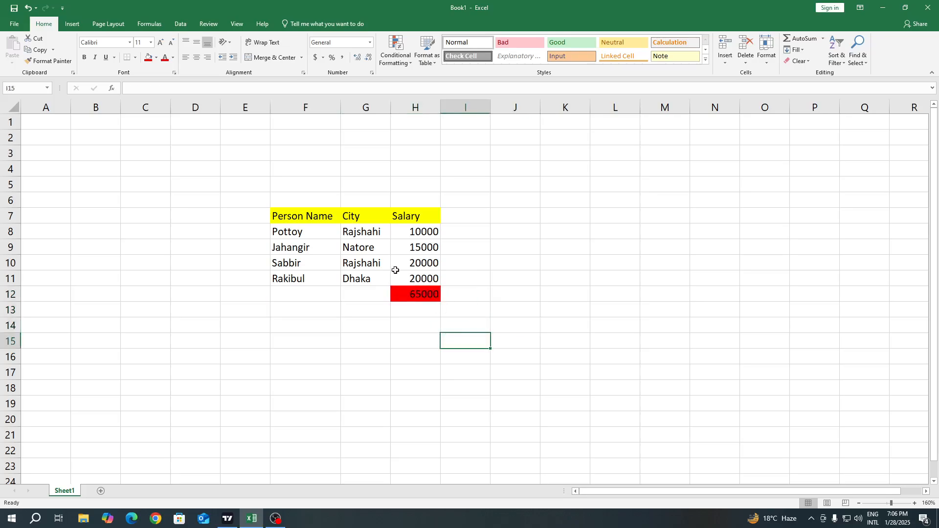
- Examine the Rajshahi records in rows 8 and 10, their salaries and the overall total in H12
left_click_drag(299, 235, 433, 274)
left_click(491, 268)
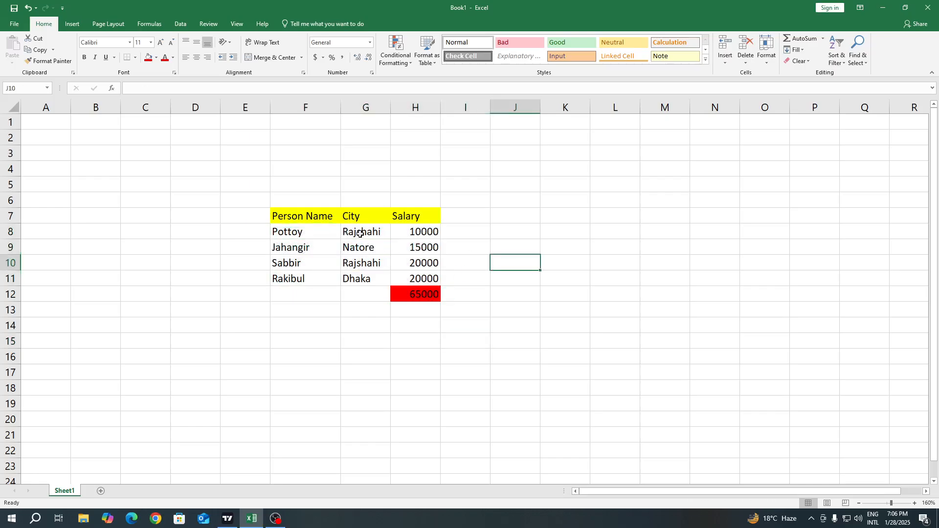
left_click(310, 235)
left_click(352, 231)
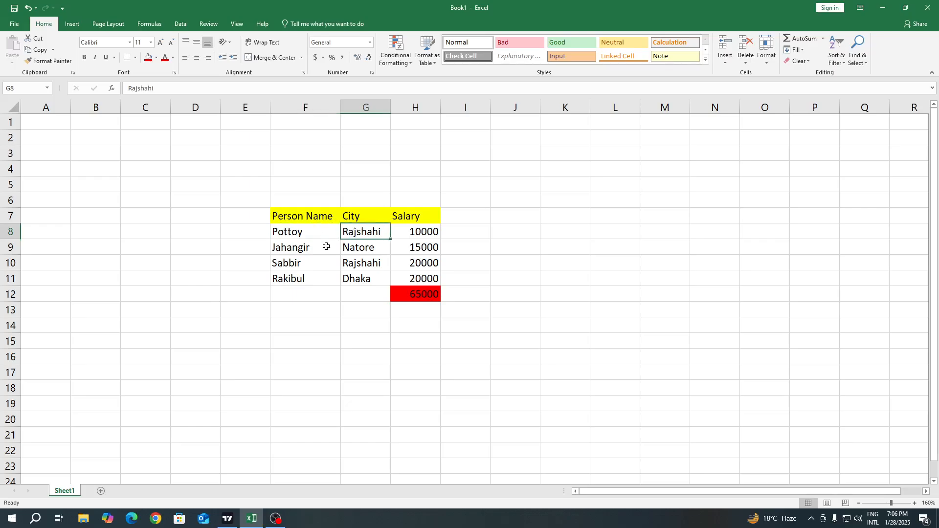
left_click(308, 265)
left_click(301, 233)
left_click_drag(302, 234, 378, 231)
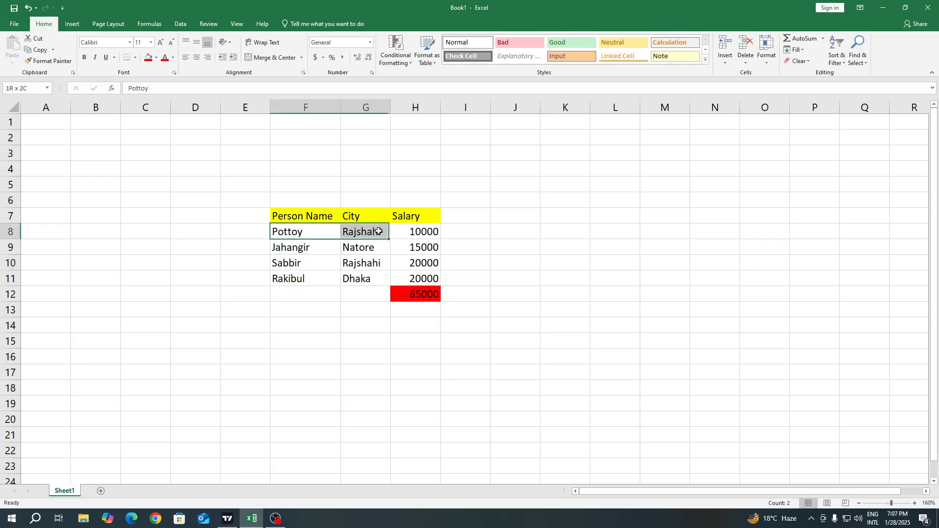
left_click_drag(298, 264, 377, 264)
left_click(364, 304)
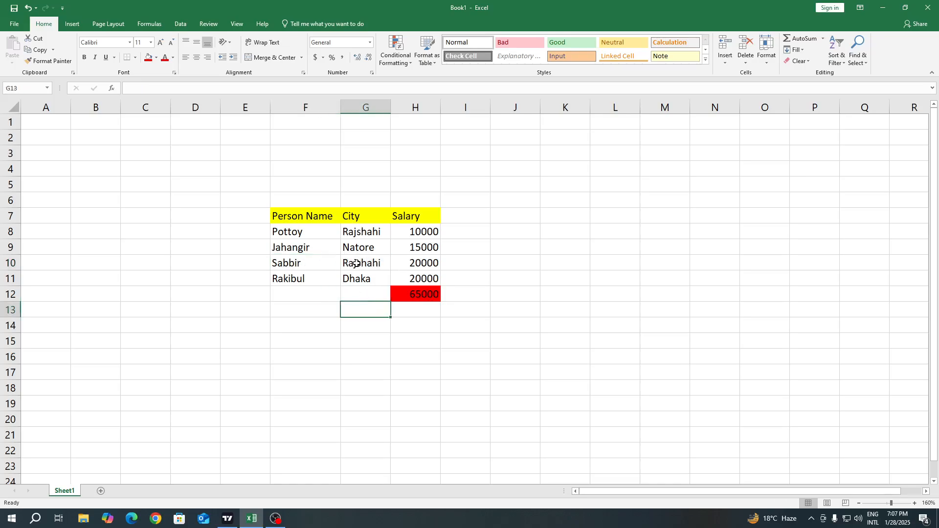
left_click_drag(365, 235, 435, 234)
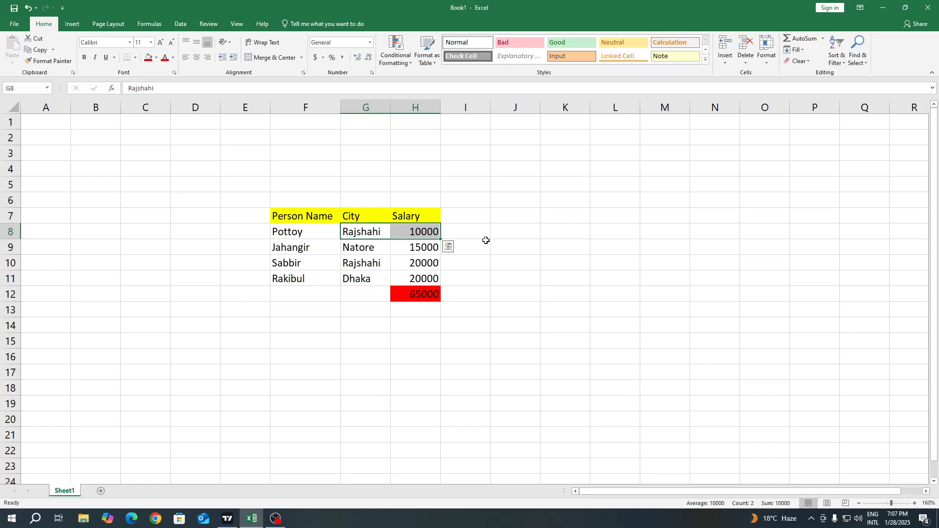
left_click(486, 241)
left_click(423, 231)
left_click(435, 265)
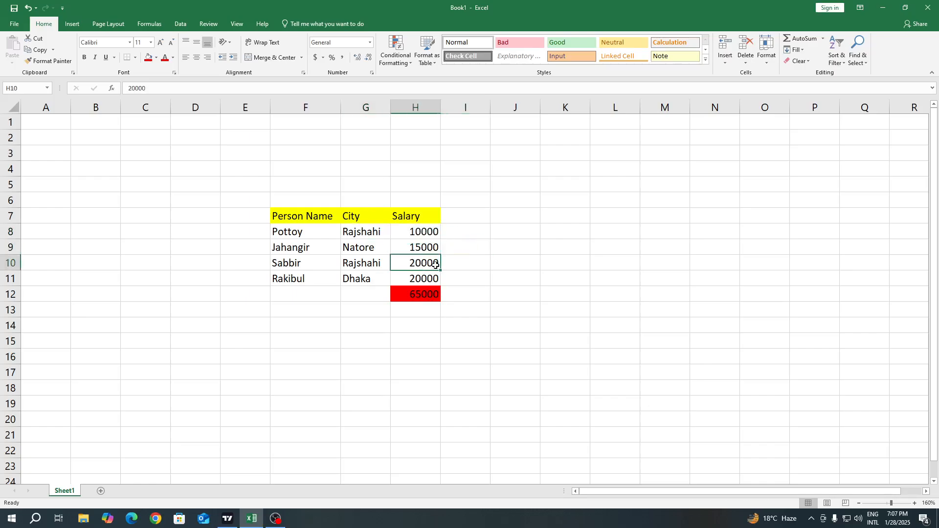
left_click(424, 235)
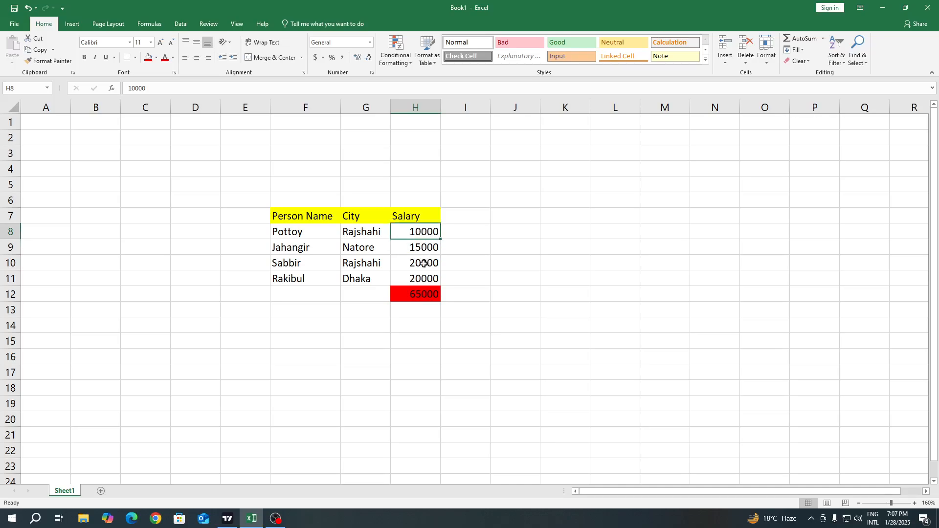
left_click(424, 264)
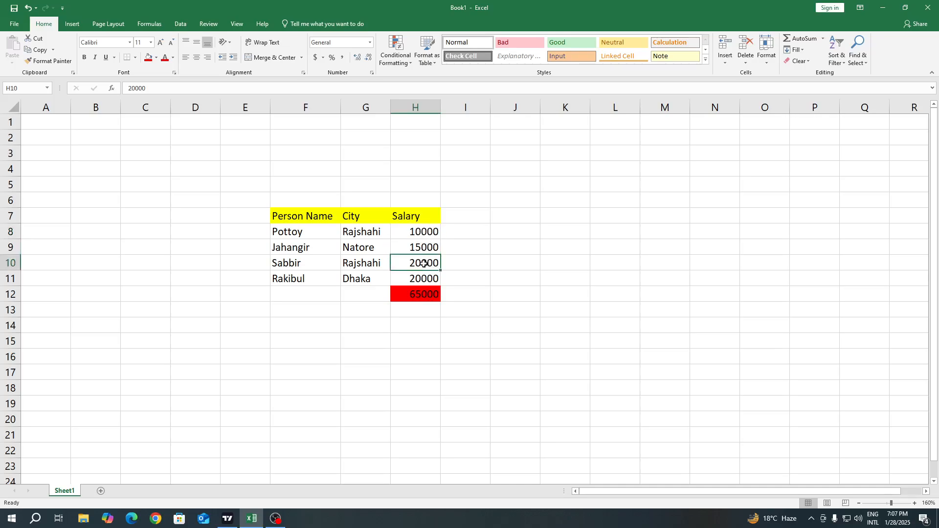
left_click(465, 276)
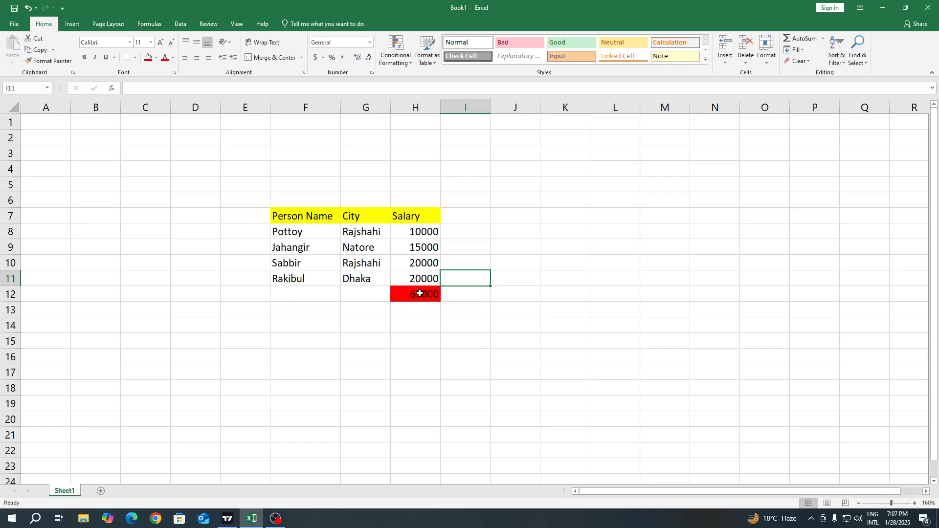
left_click(455, 298)
left_click(422, 297)
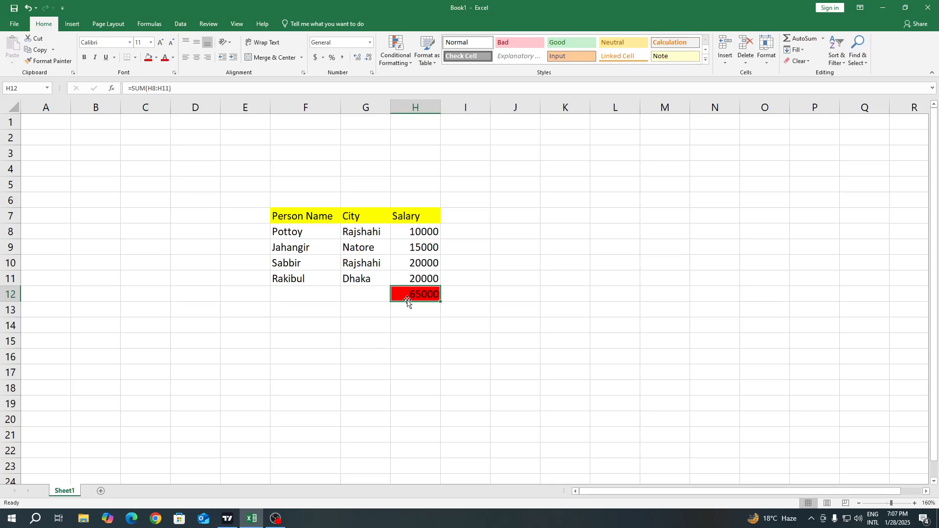
left_click(483, 275)
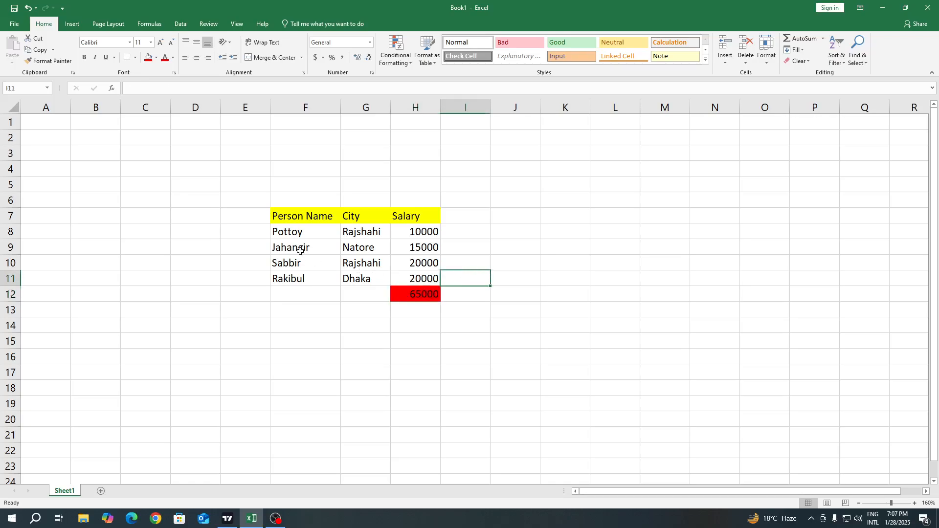
- Turn on filtering for the header cells F7:H7
left_click(284, 217)
left_click_drag(284, 217, 405, 217)
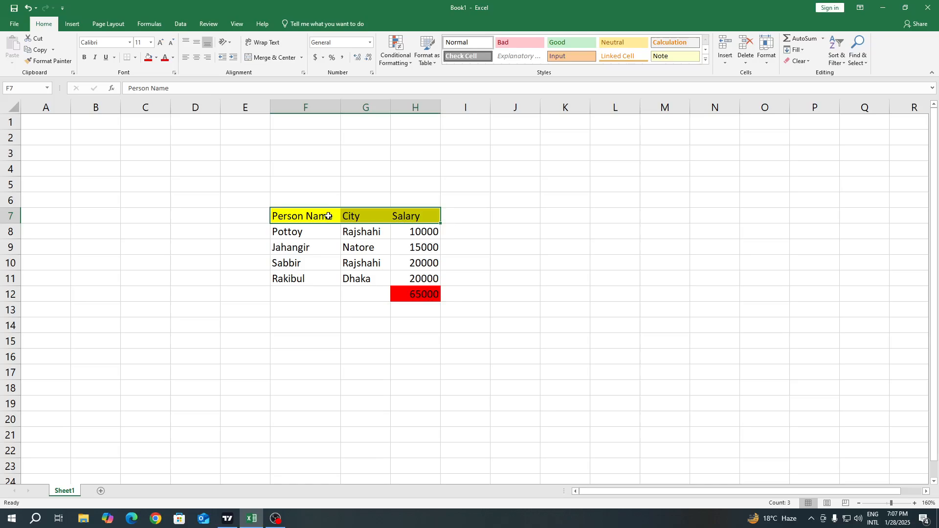
right_click(385, 218)
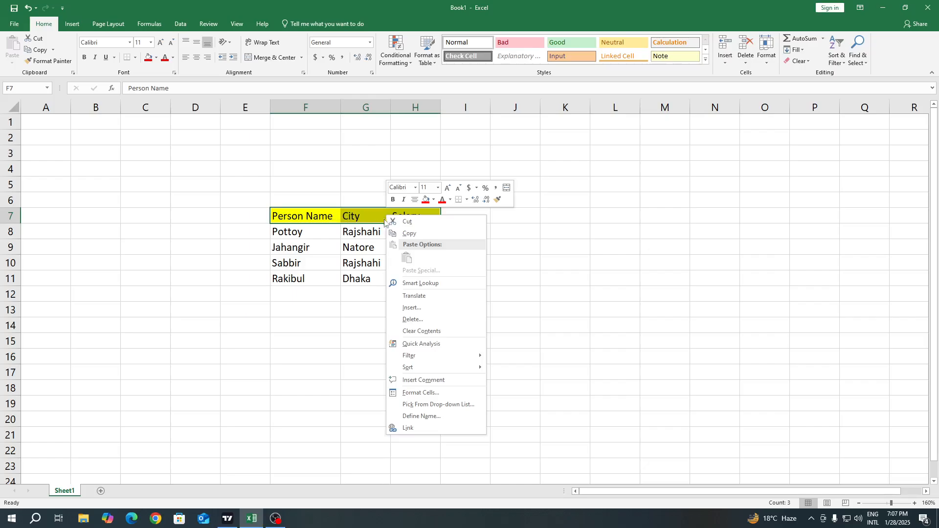
mouse_move(424, 355)
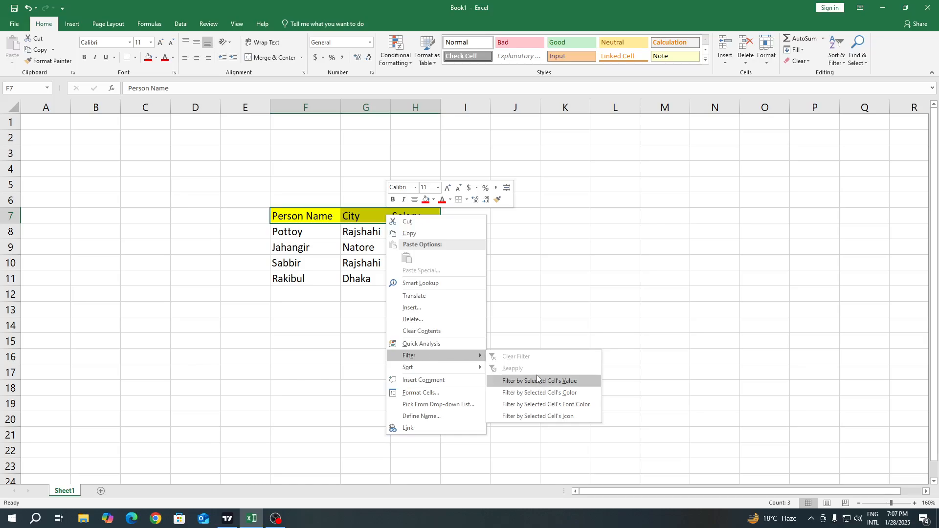
left_click(364, 209)
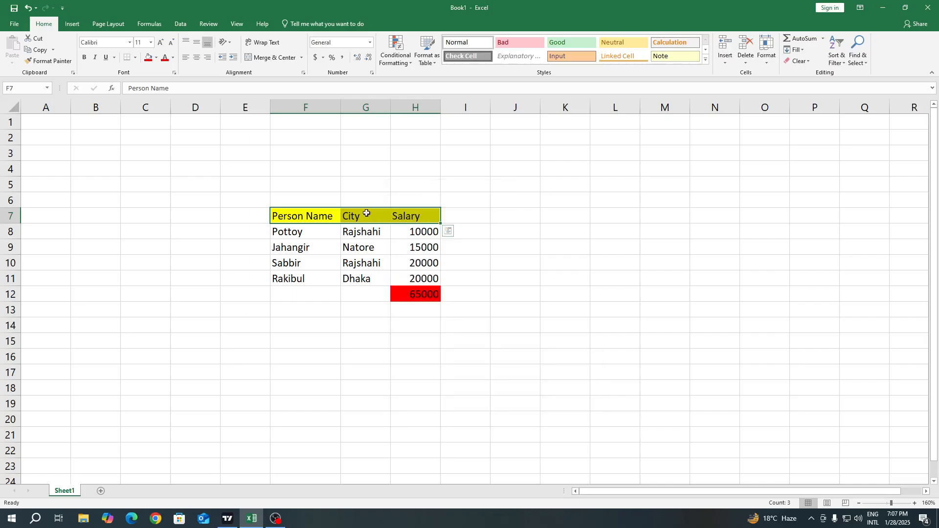
left_click(833, 47)
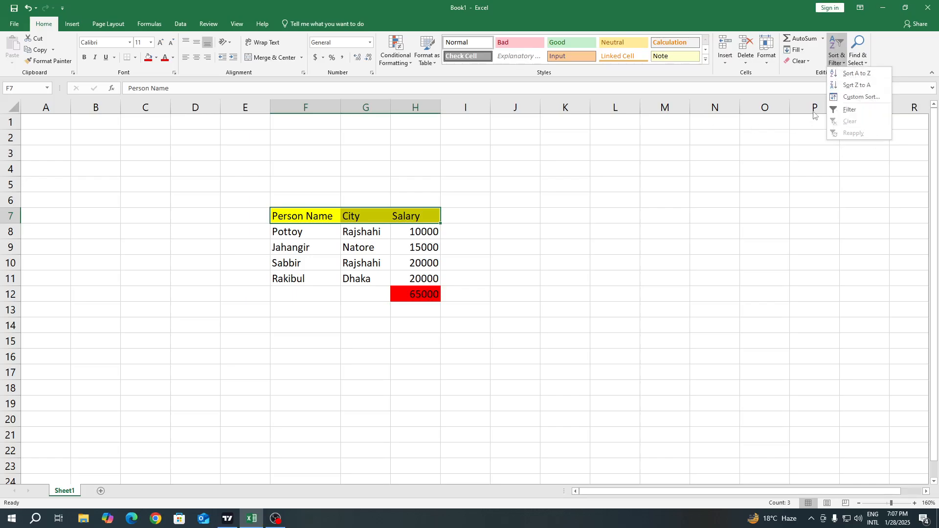
left_click(843, 110)
left_click(537, 244)
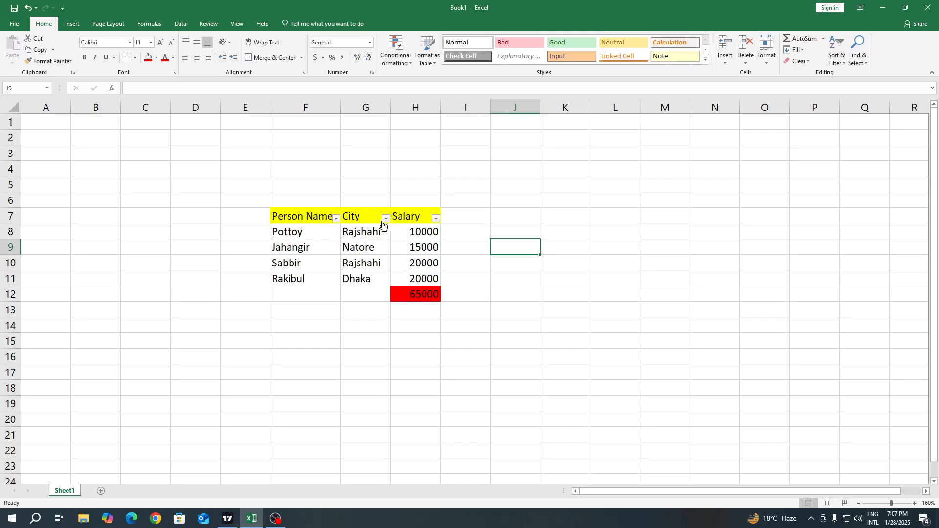
- Filter the Person Name column to only the records in rows 8 and 11, and undo the filter
left_click(337, 219)
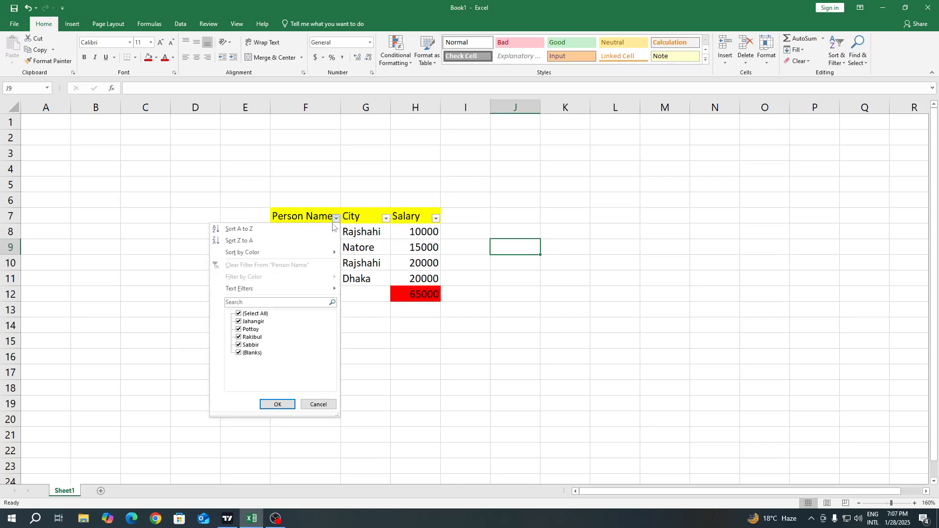
left_click(238, 322)
left_click(238, 329)
left_click(239, 337)
left_click(239, 344)
left_click(238, 353)
left_click(239, 329)
left_click(239, 338)
left_click(278, 404)
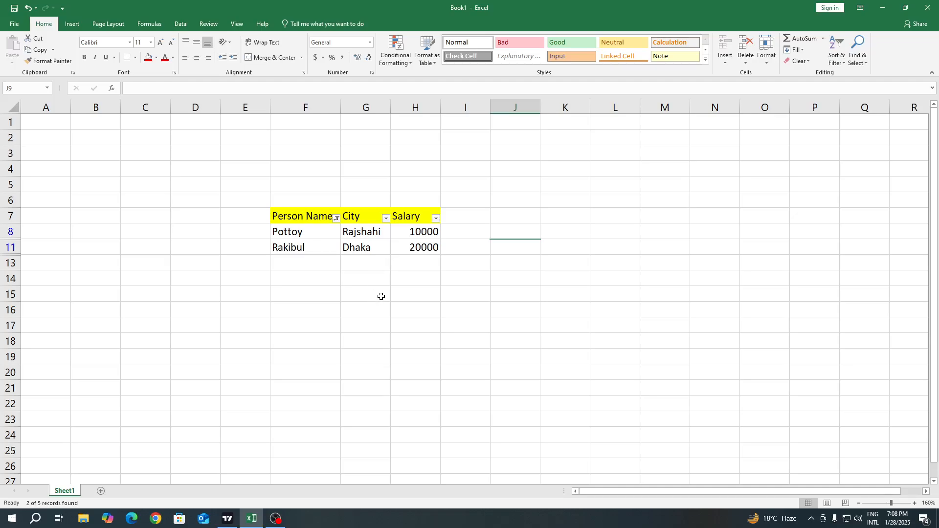
key("ctrl+z")
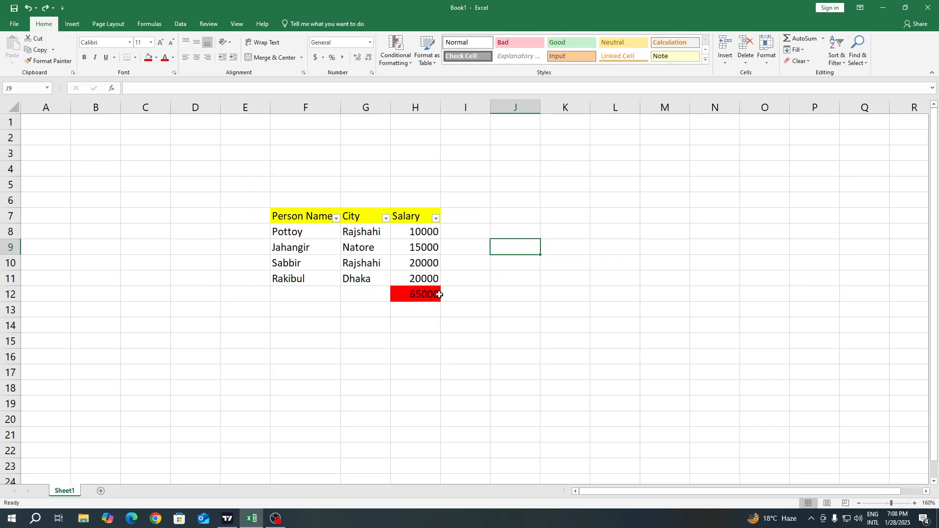
- Remove the red fill from cell H12 and clear its salary total formula
left_click_drag(297, 297, 396, 296)
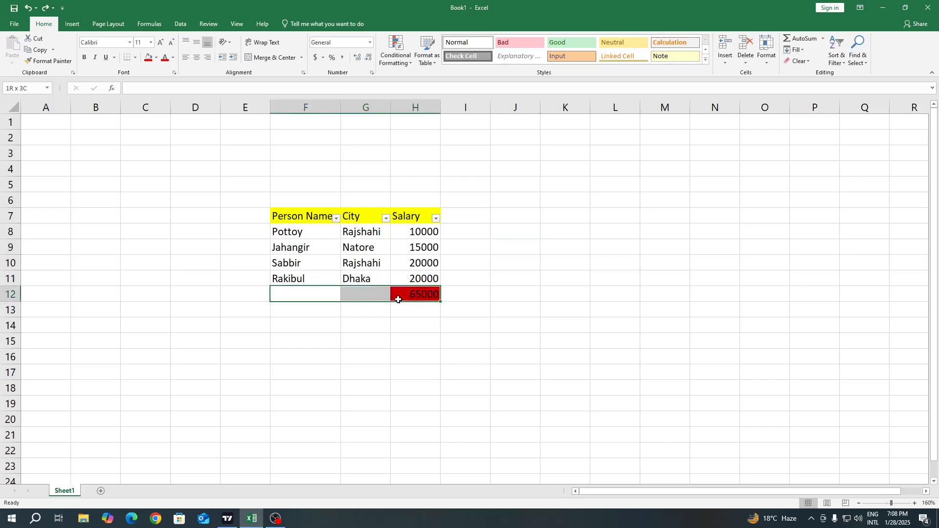
left_click(409, 320)
left_click(414, 297)
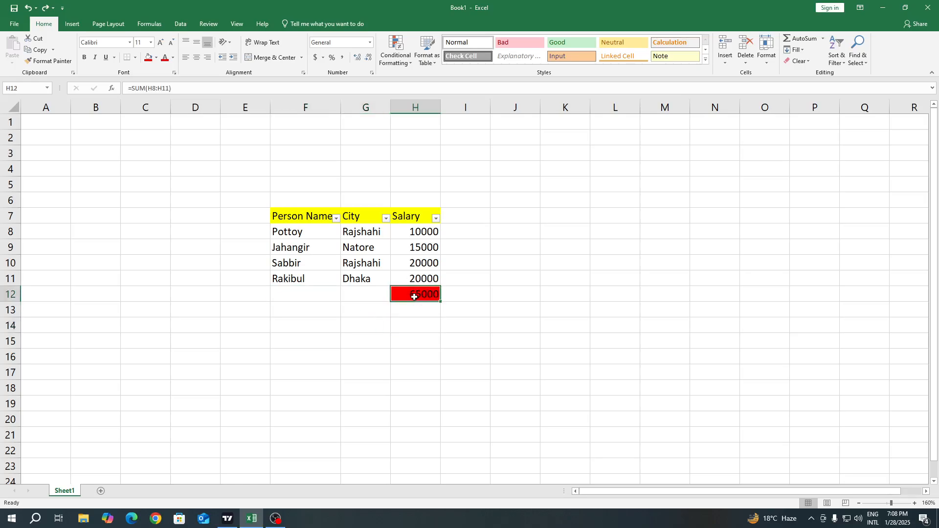
left_click(158, 58)
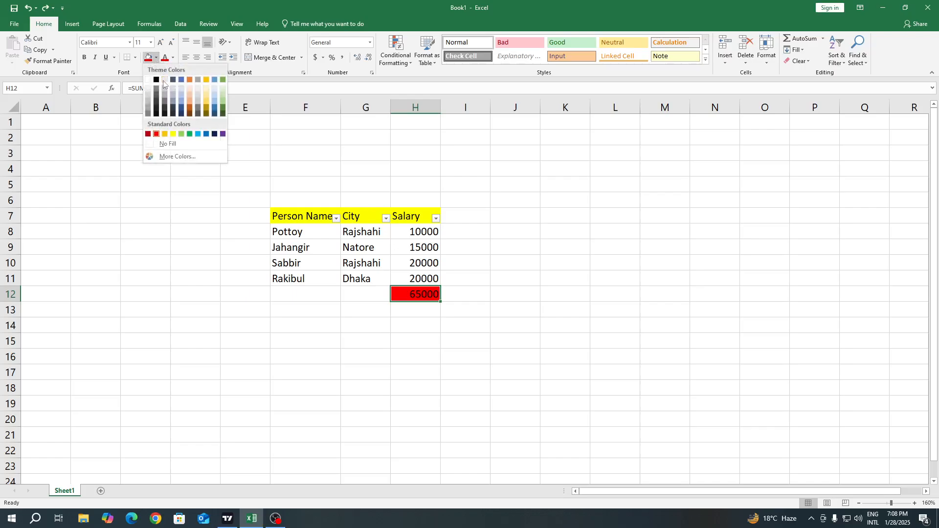
left_click(168, 146)
left_click(352, 281)
left_click(415, 295)
key("BackSpace")
left_click(446, 337)
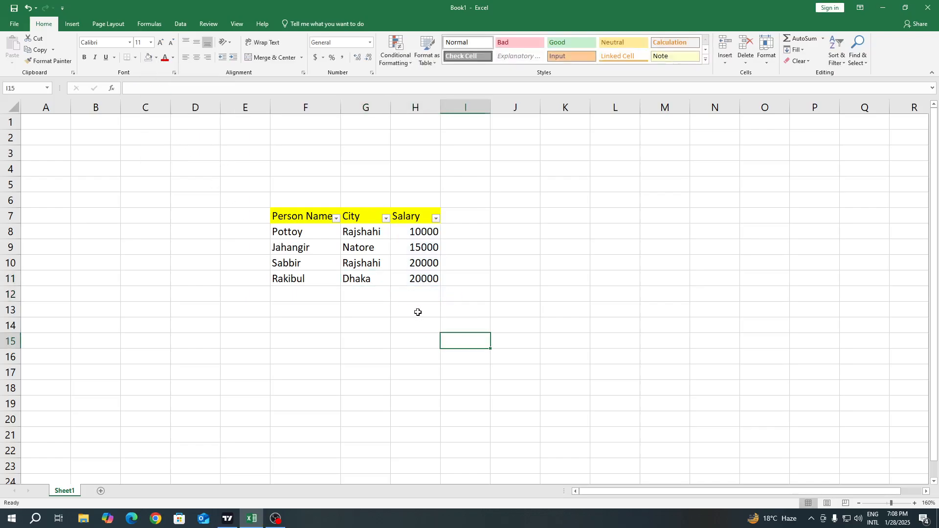
- Total the salaries in cell H13 with the formula =SUM(H8:H11), leaving row 12 empty below the table
left_click(417, 312)
left_click_drag(291, 294, 413, 296)
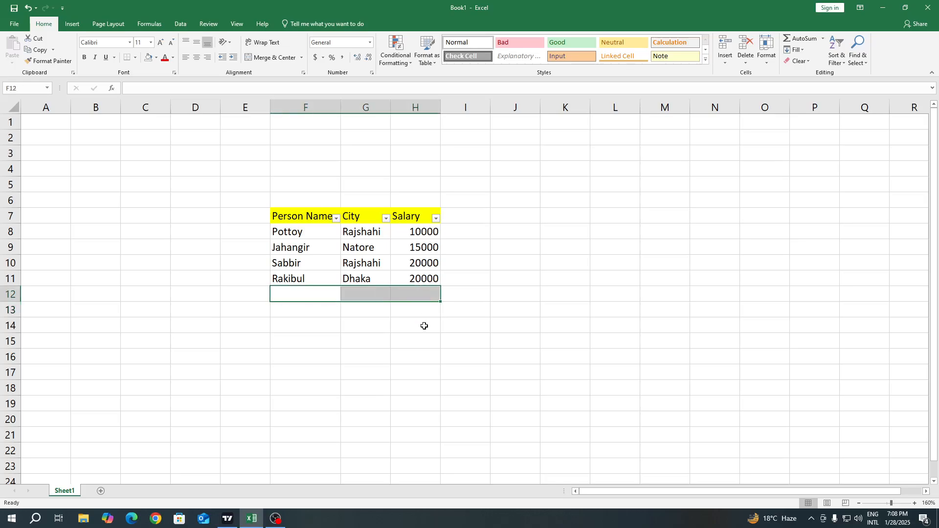
left_click(418, 314)
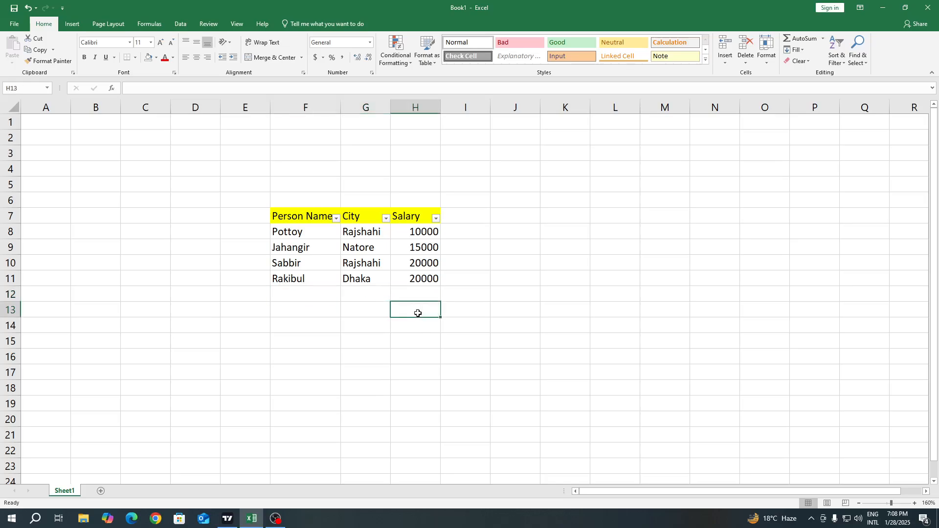
type("=sum")
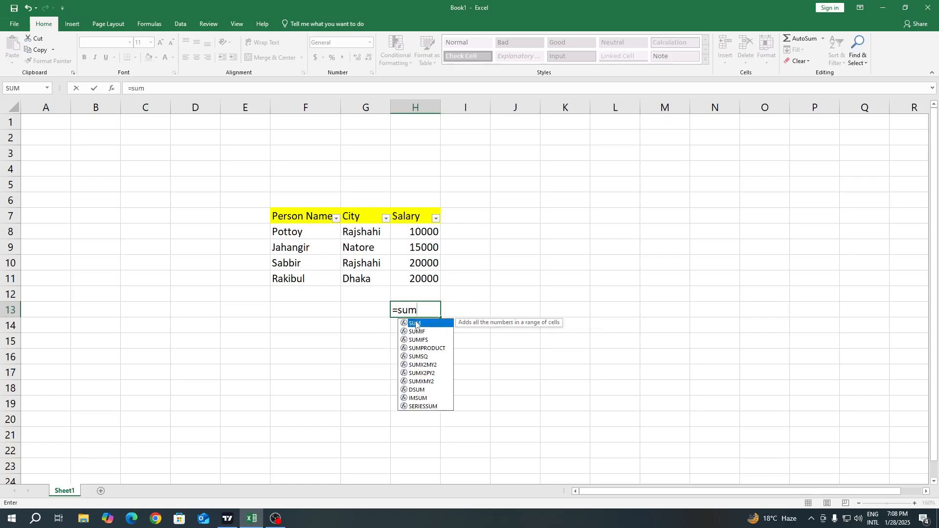
double_click(416, 324)
left_click_drag(423, 232, 421, 278)
key("Return")
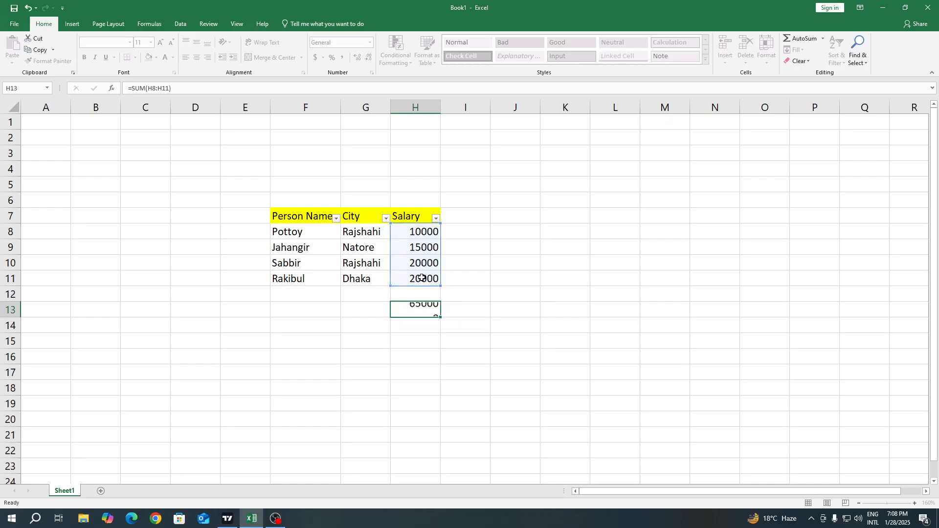
- Fill the salary total cell H13 with red
left_click(425, 308)
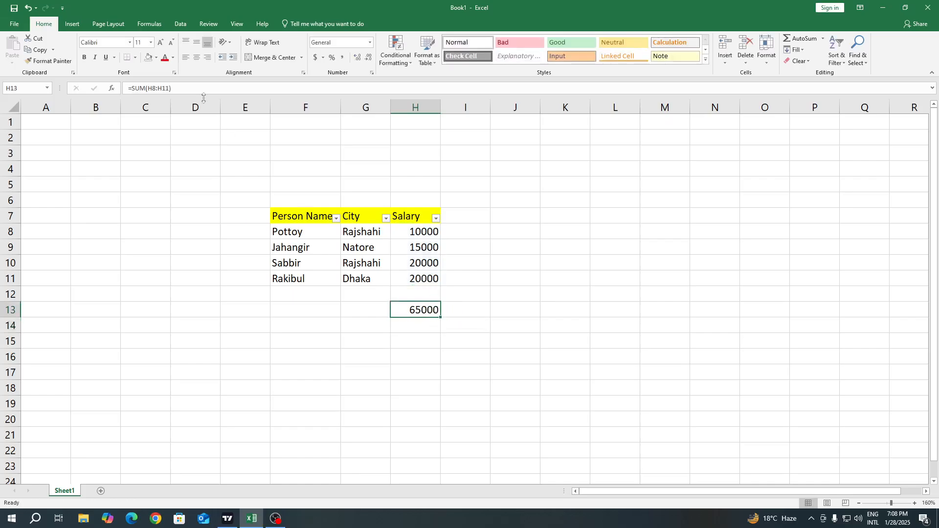
left_click(156, 58)
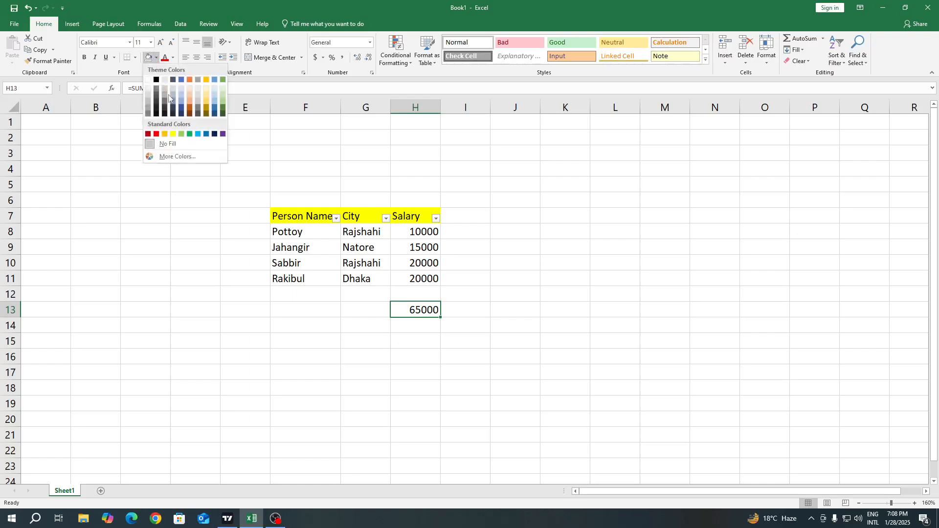
left_click(157, 135)
left_click(277, 324)
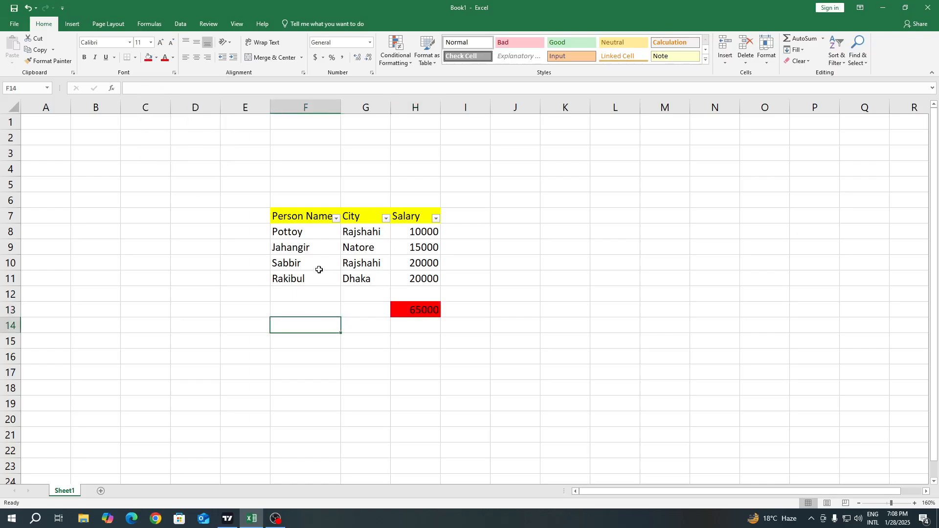
- Filter the Person Name column to show only the two people in rows 8 and 10
left_click(300, 236)
left_click(301, 265)
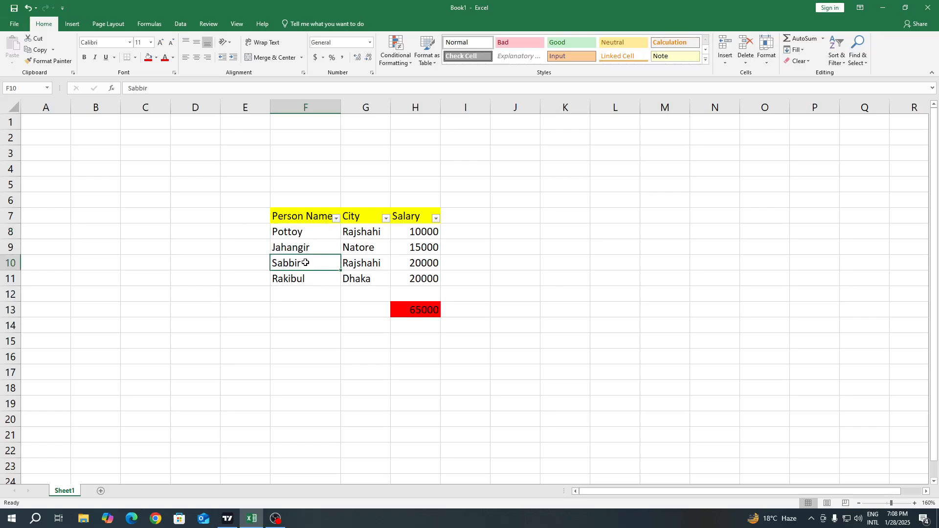
left_click(336, 219)
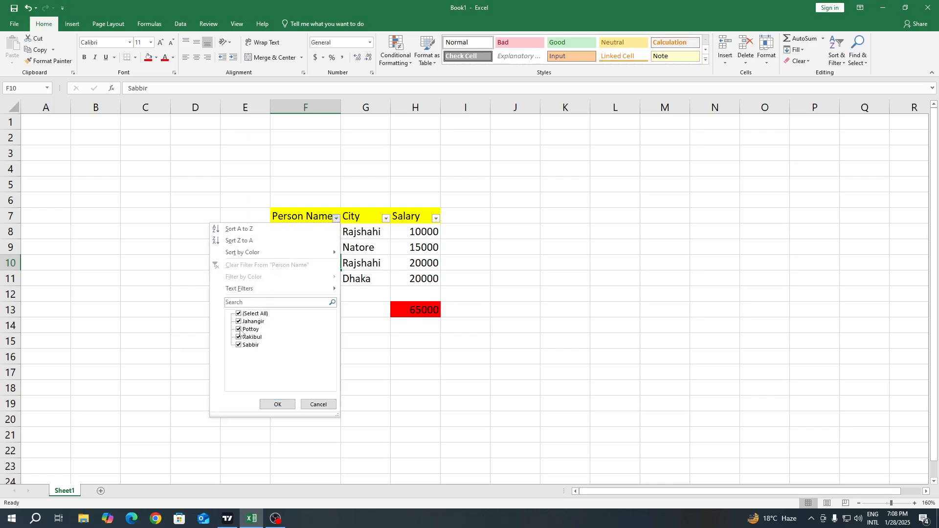
left_click(239, 314)
left_click(239, 330)
left_click(239, 345)
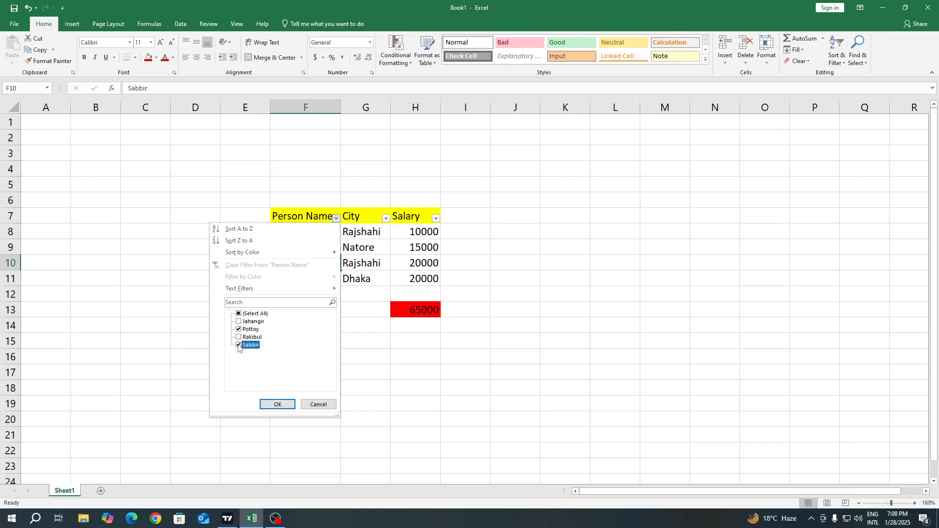
left_click(278, 405)
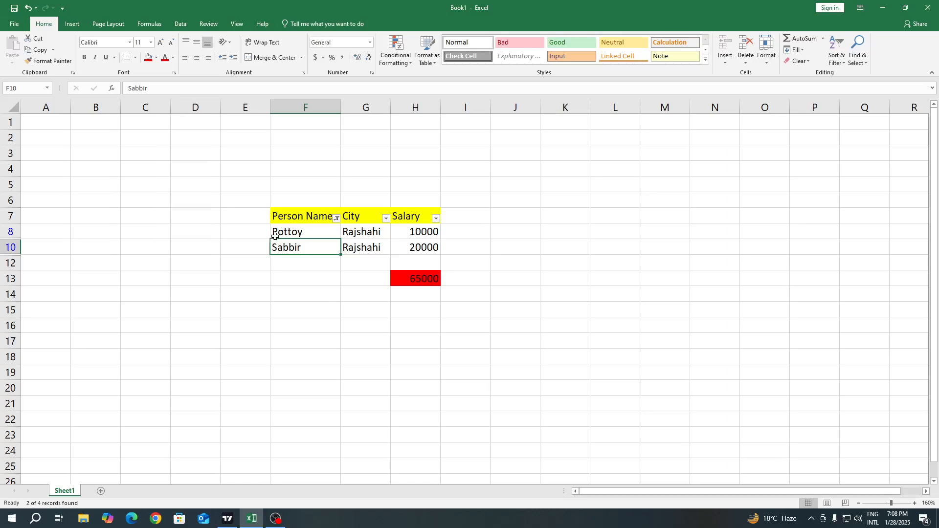
- Compare the filtered salaries in H8 and H10 with the SUM total in H13
left_click_drag(416, 232, 421, 247)
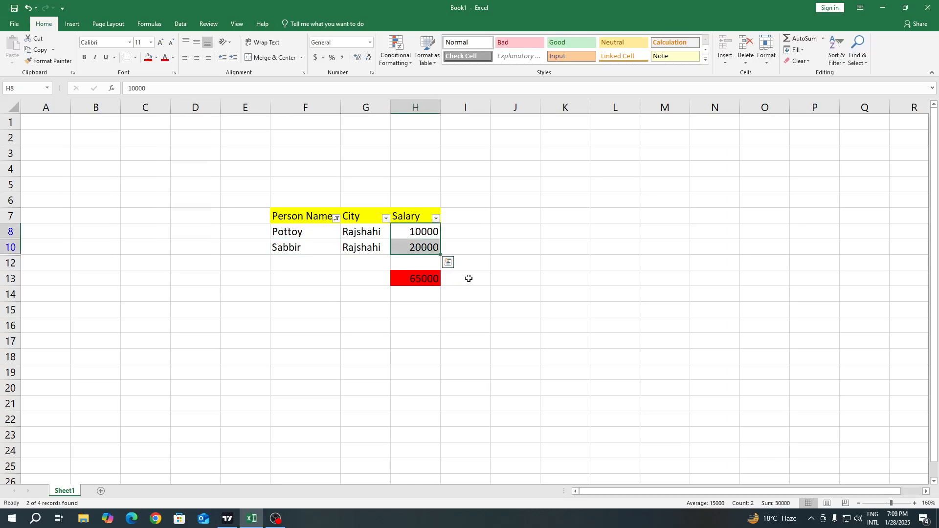
left_click(469, 278)
left_click(395, 279)
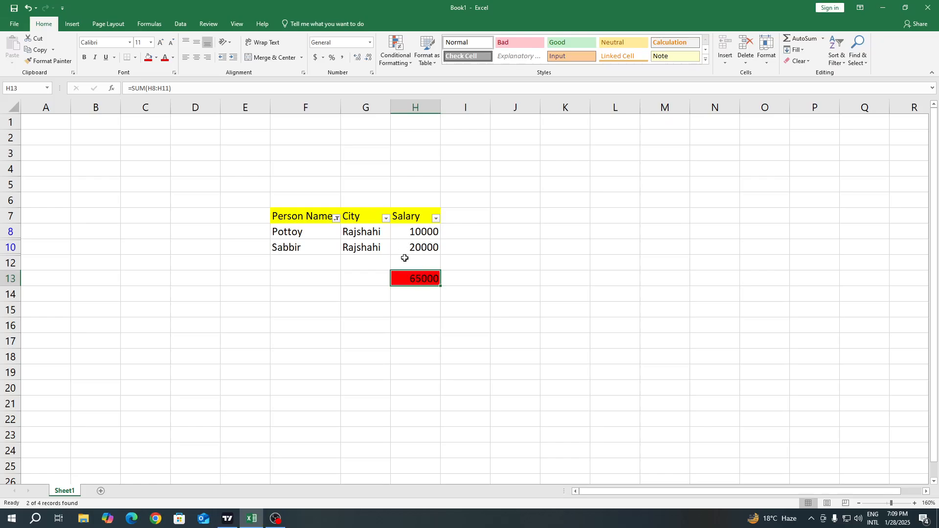
- Show all records again by selecting every name in the Person Name filter
left_click(337, 218)
left_click(241, 314)
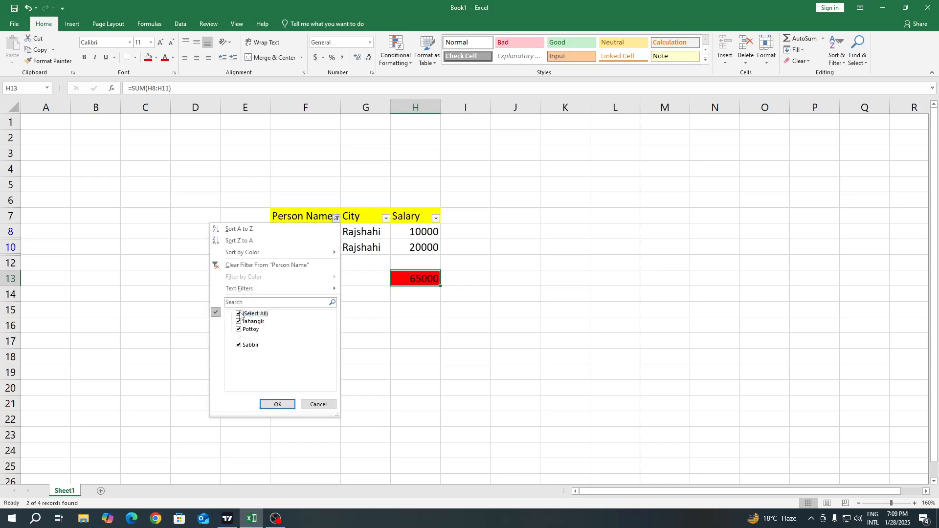
left_click(279, 403)
left_click(459, 342)
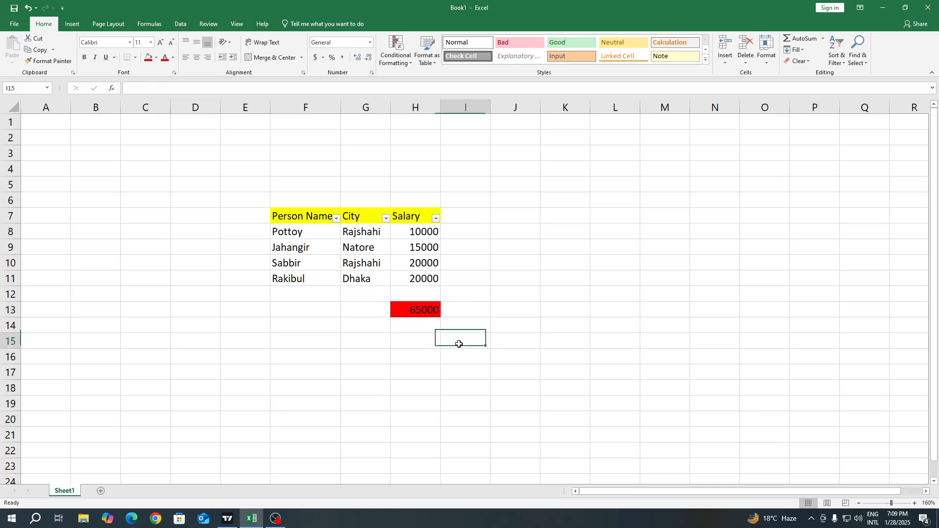
- Turn off filtering for the header cells F7:H7
left_click(294, 216)
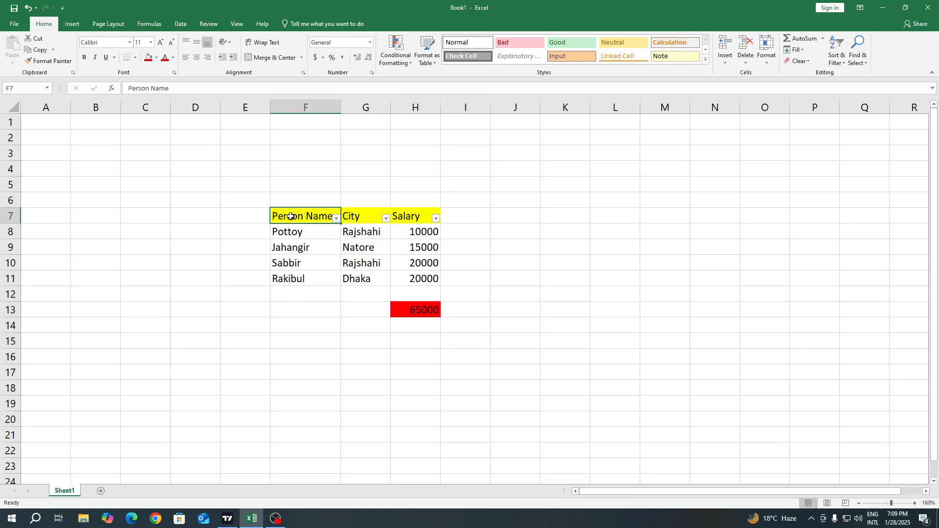
left_click_drag(291, 217, 417, 216)
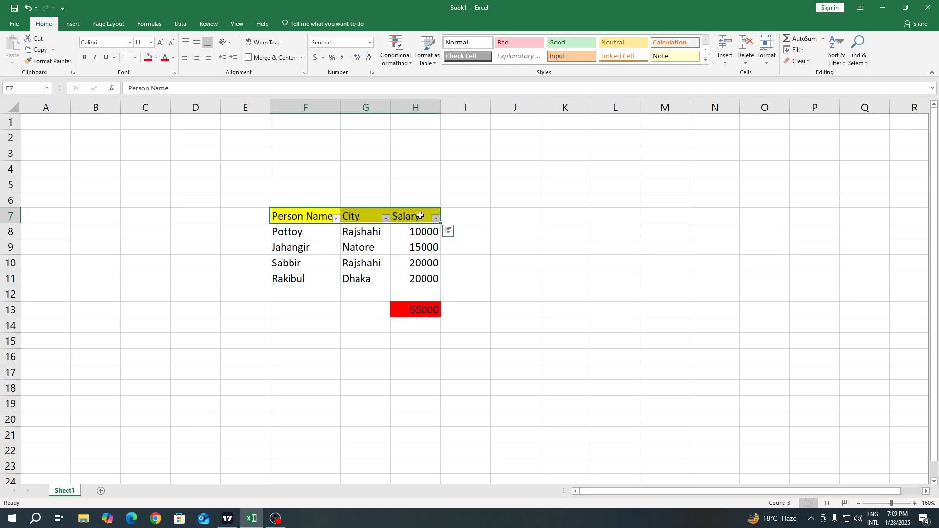
left_click(839, 57)
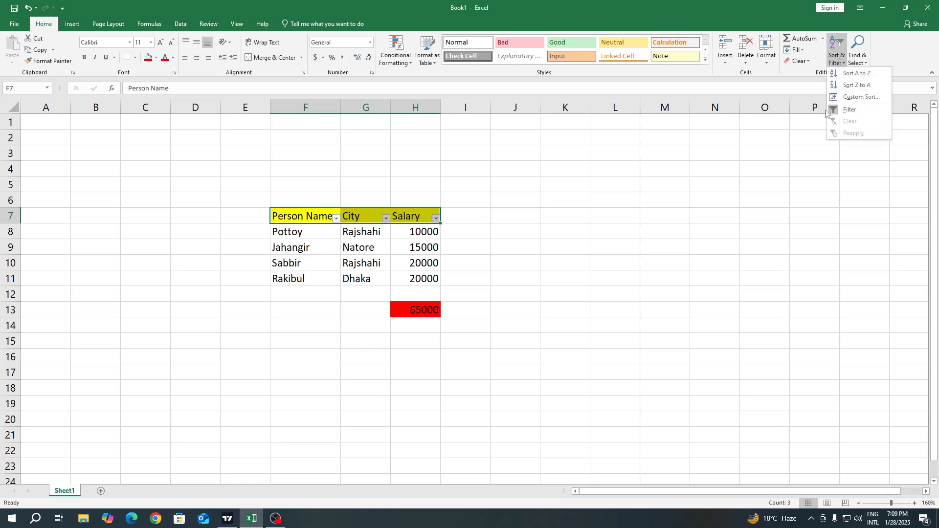
left_click(835, 112)
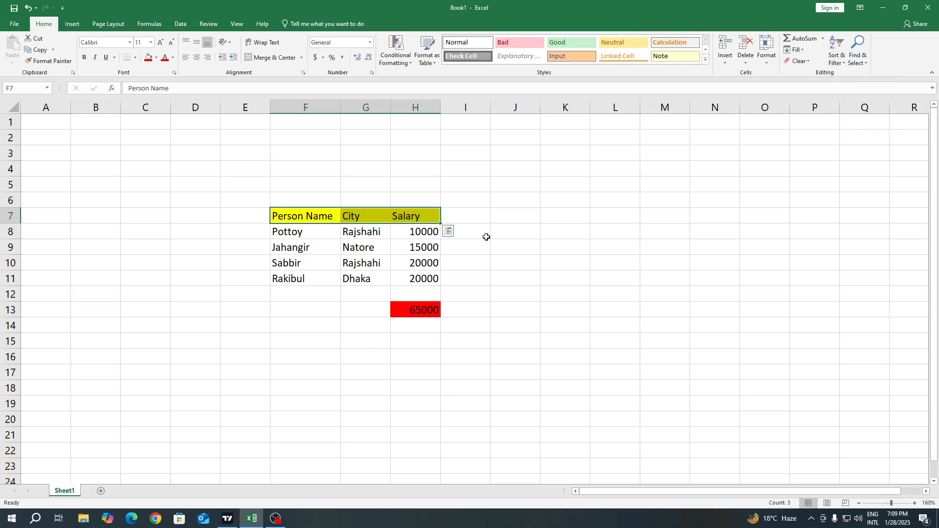
left_click(550, 228)
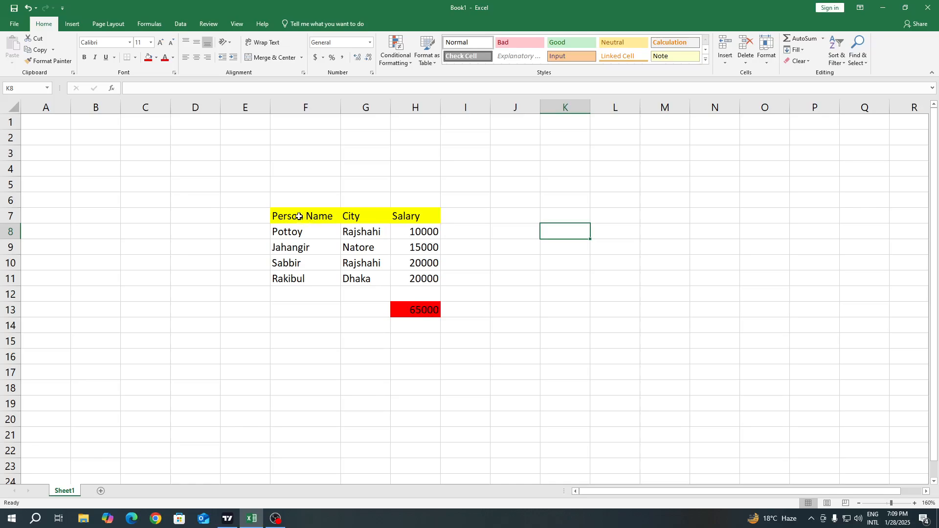
- Turn filtering back on for the Person Name, City and Salary headers in F7:H7
left_click_drag(299, 217, 411, 216)
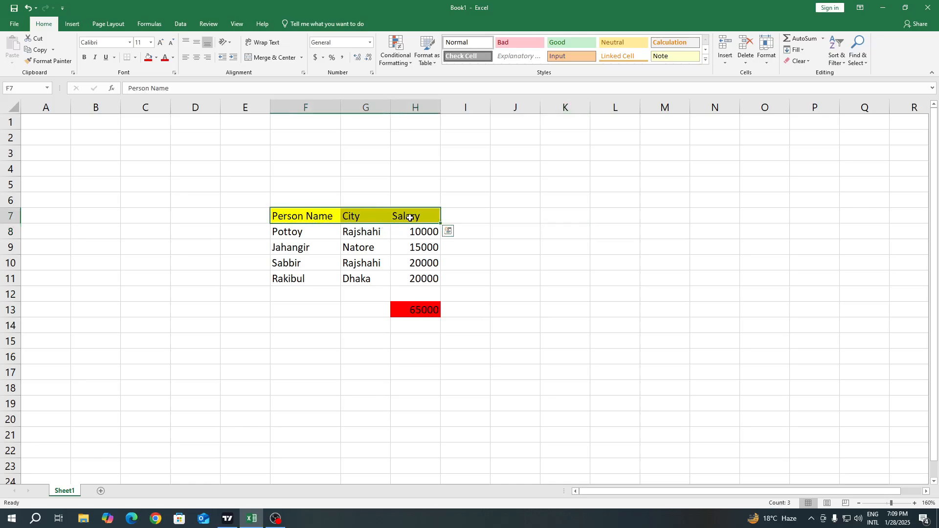
left_click(840, 62)
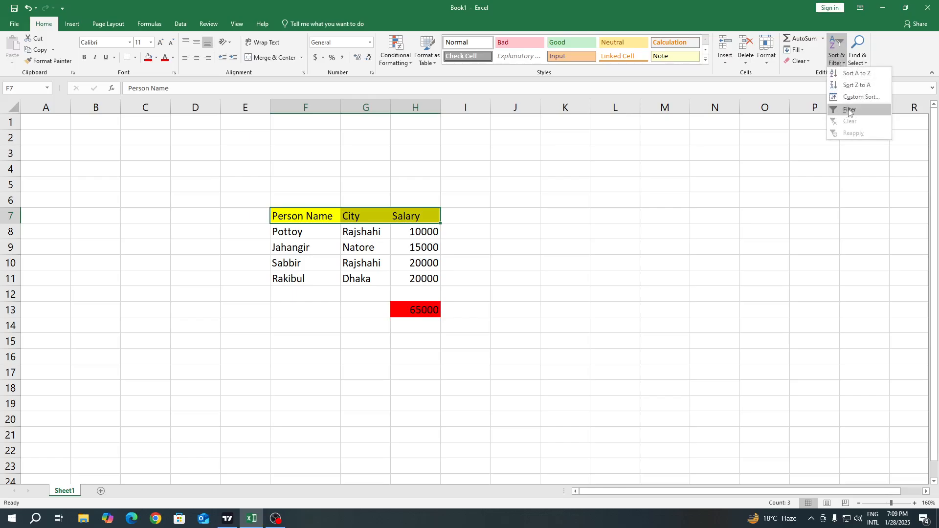
left_click(849, 112)
left_click(485, 232)
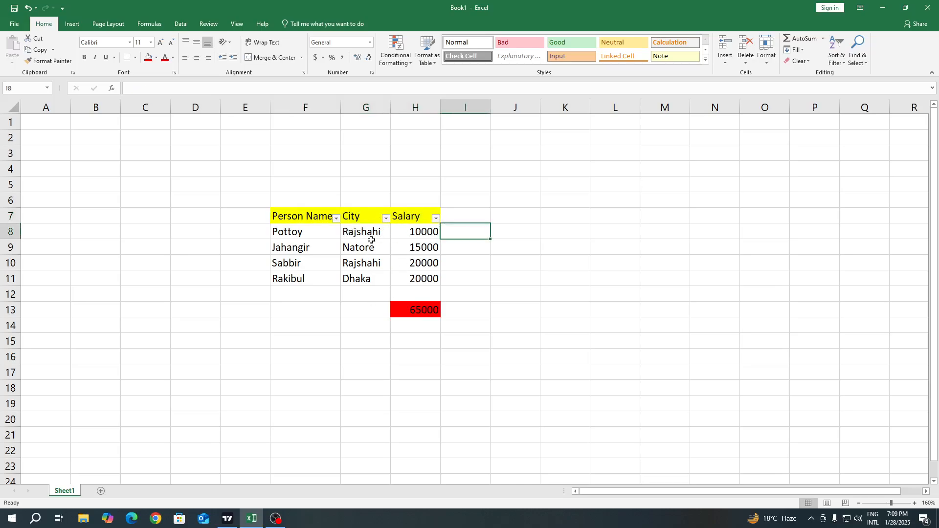
- Filter the City column to show only Rajshahi, excluding Dhaka and Natore
left_click(386, 218)
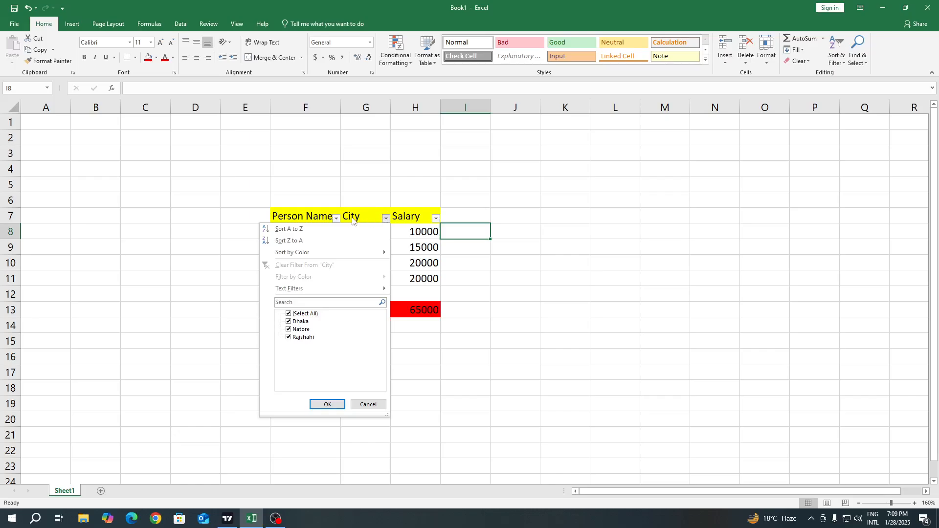
left_click(288, 330)
left_click(289, 322)
left_click(338, 406)
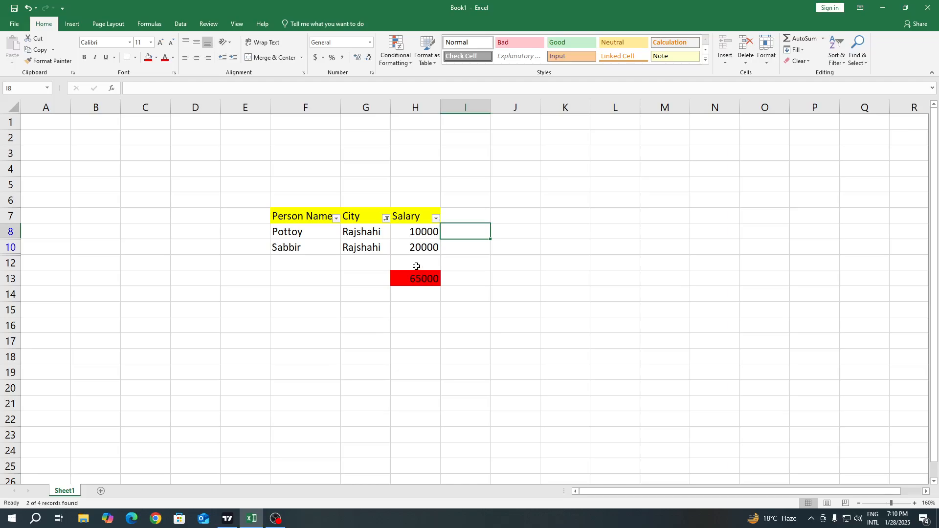
- Restore all cities in the City column filter
left_click(386, 218)
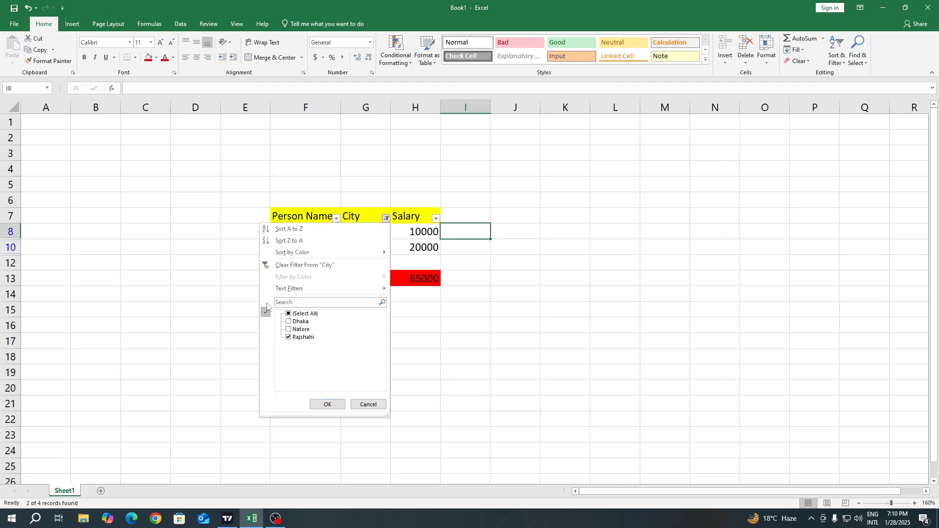
left_click(289, 314)
left_click(327, 405)
left_click(462, 331)
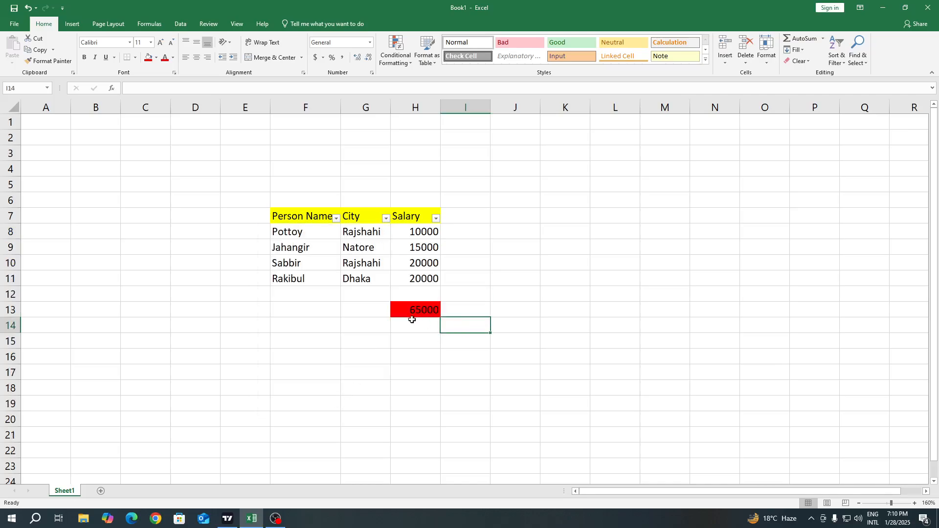
- Delete the SUM formula from the total cell H13 and remove its red fill
left_click(412, 310)
double_click(413, 310)
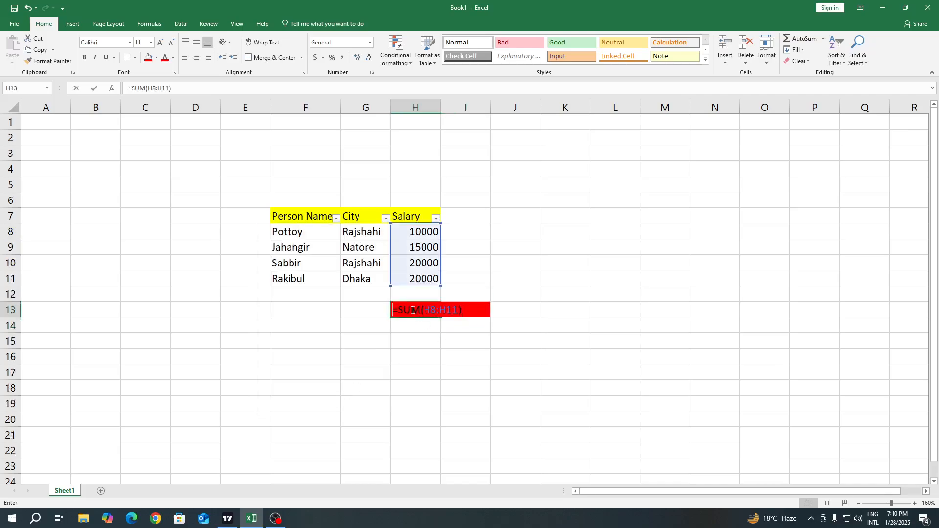
key("BackSpace")
key("BackSpace")
key("BackSpace")
key("BackSpace")
key("BackSpace")
key("BackSpace")
key("BackSpace")
key("BackSpace")
key("BackSpace")
key("BackSpace")
key("BackSpace")
key("BackSpace")
left_click(460, 337)
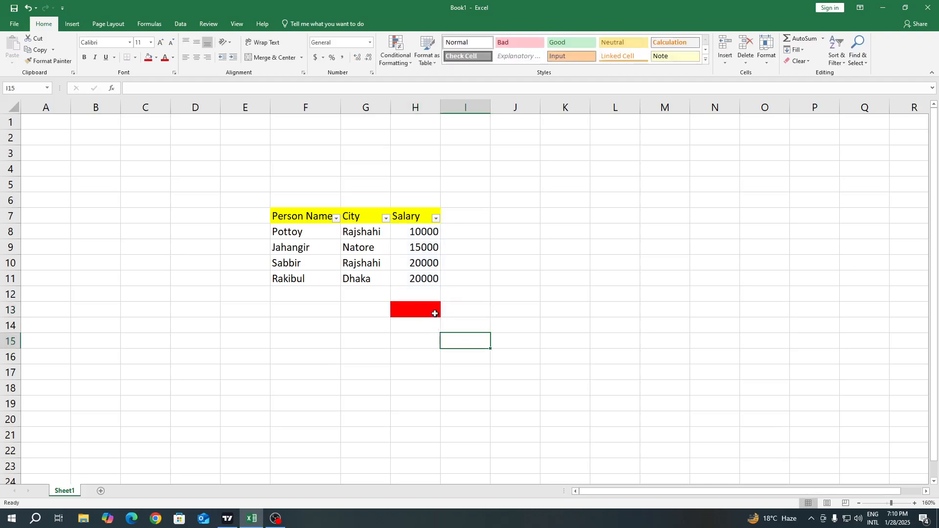
left_click(433, 310)
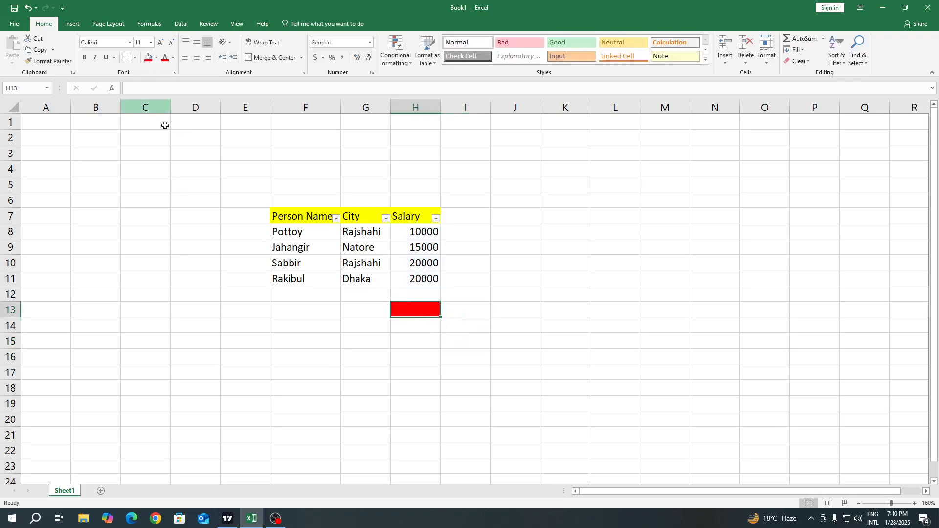
left_click(157, 60)
left_click(163, 146)
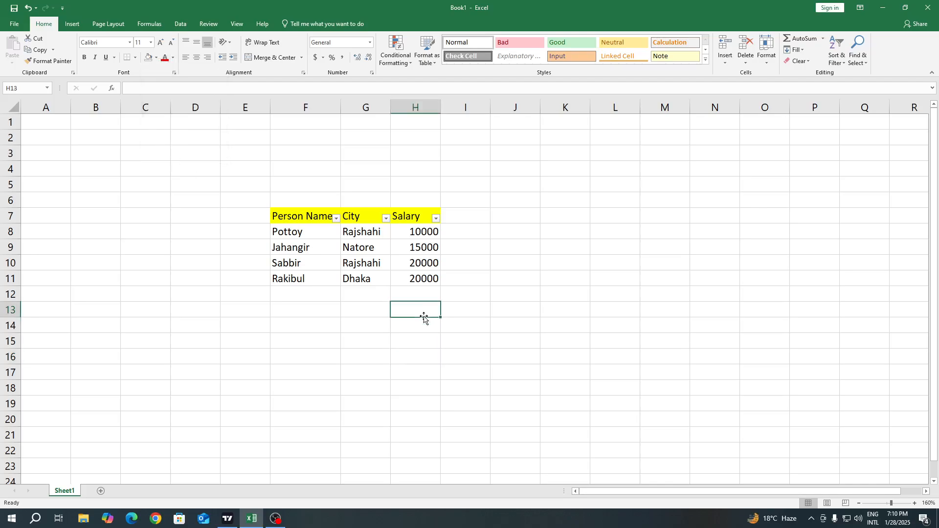
- Enter =SUBTOTAL(109,H8:H11) in H13, using the 109 - SUM function option, to total only the visible salaries
type("=sub")
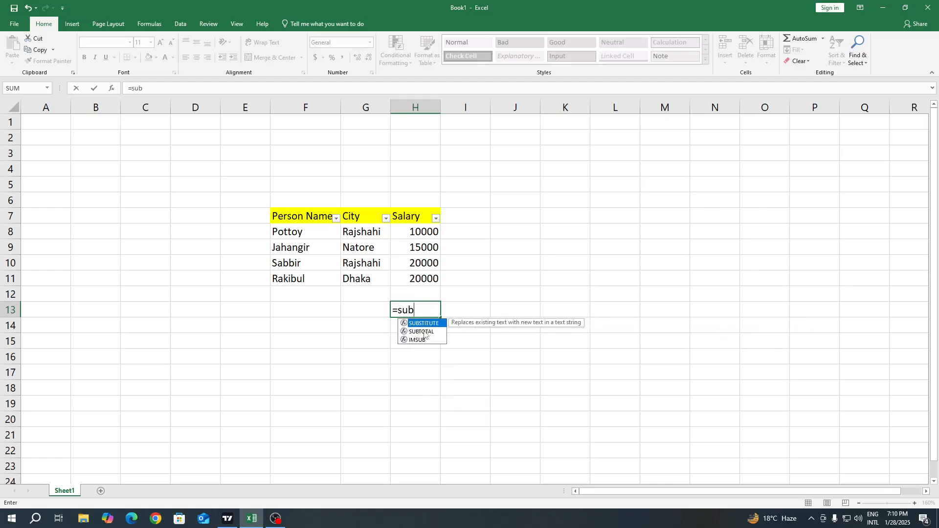
double_click(425, 332)
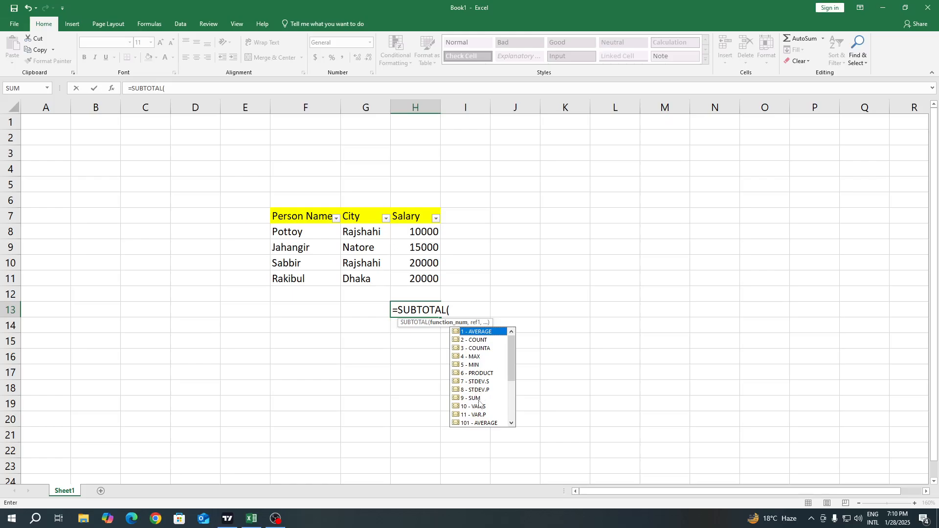
scroll(481, 404, "down", 4)
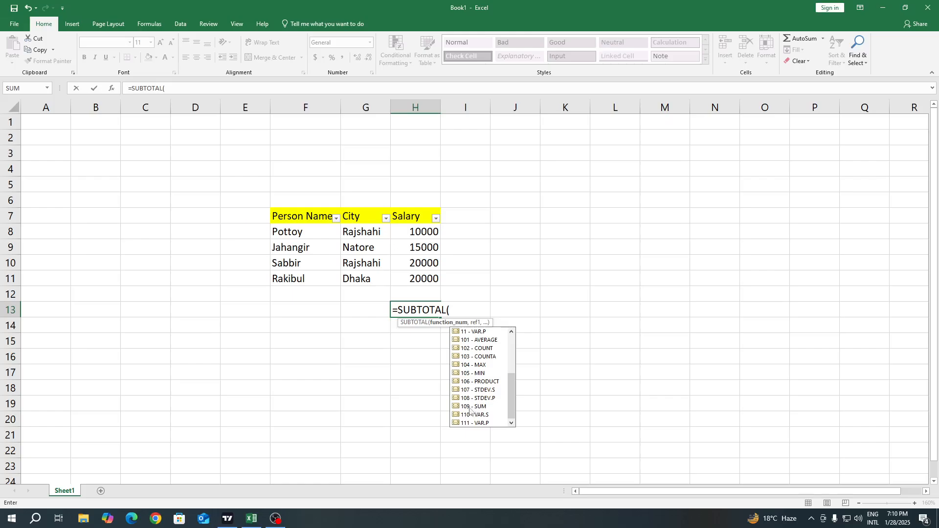
scroll(470, 410, "up", 4)
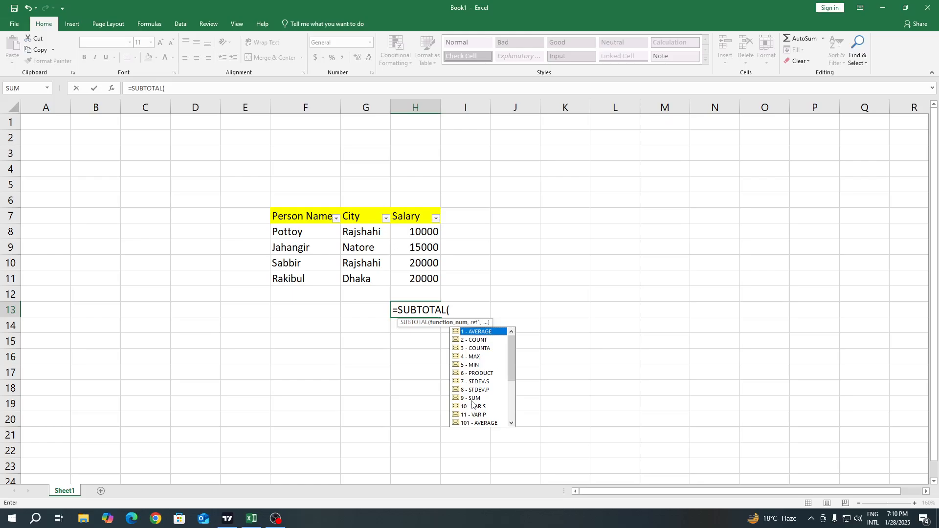
scroll(474, 402, "down", 4)
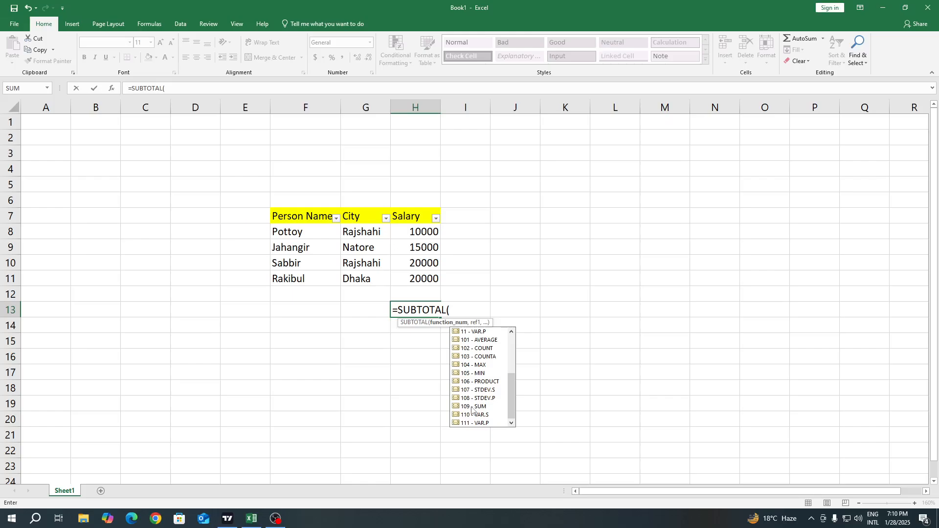
double_click(475, 408)
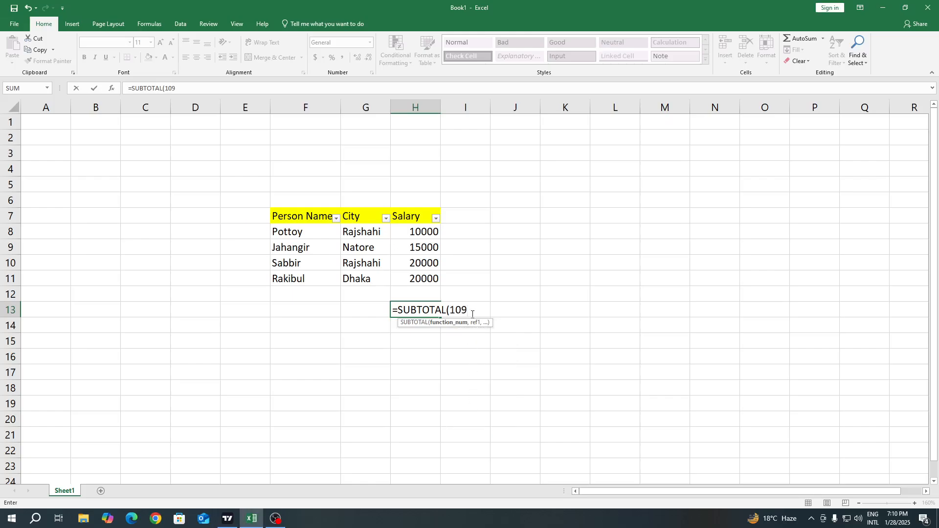
type(",")
left_click_drag(413, 229, 407, 275)
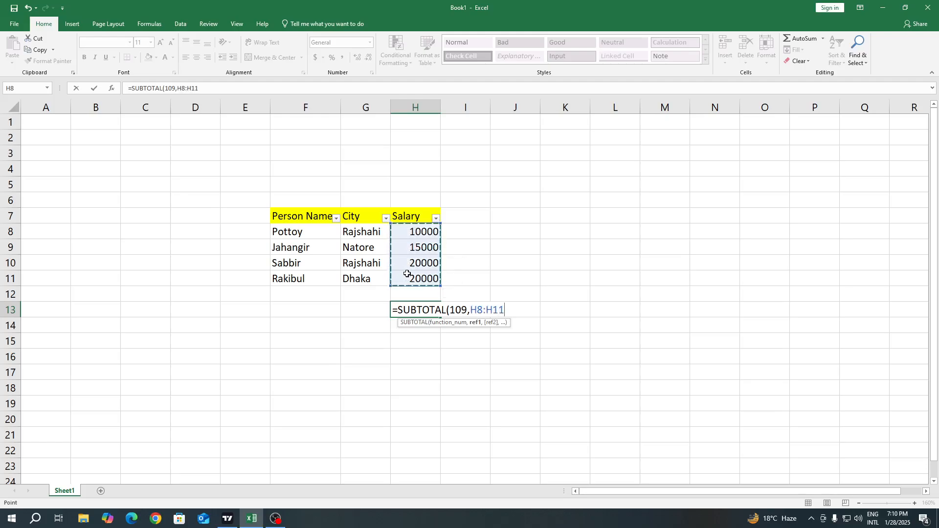
type(",")
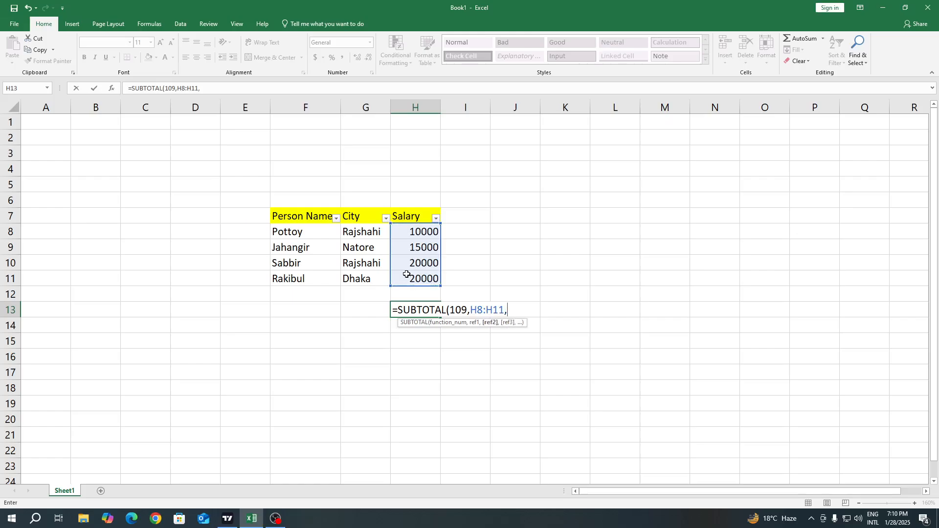
key("BackSpace")
key("Return")
left_click(430, 309)
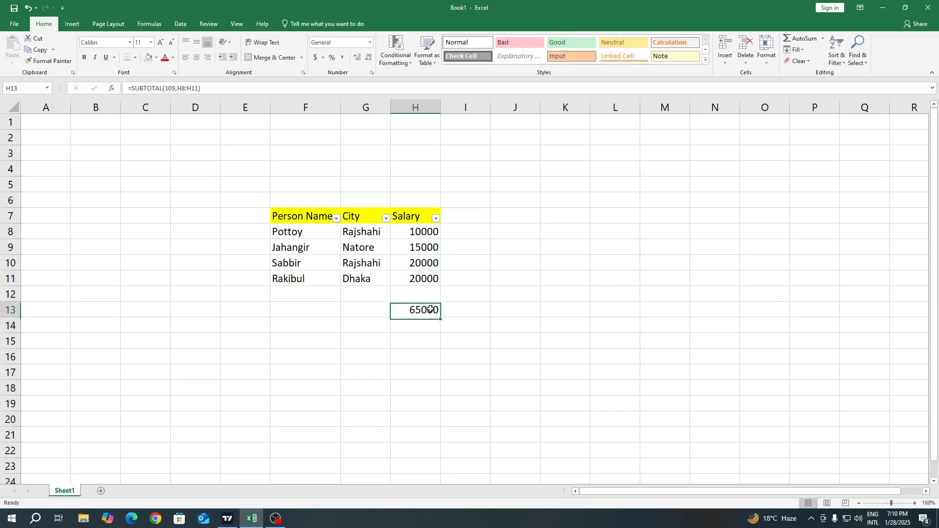
- Fill the salary total cell H13 with standard red
left_click(416, 337)
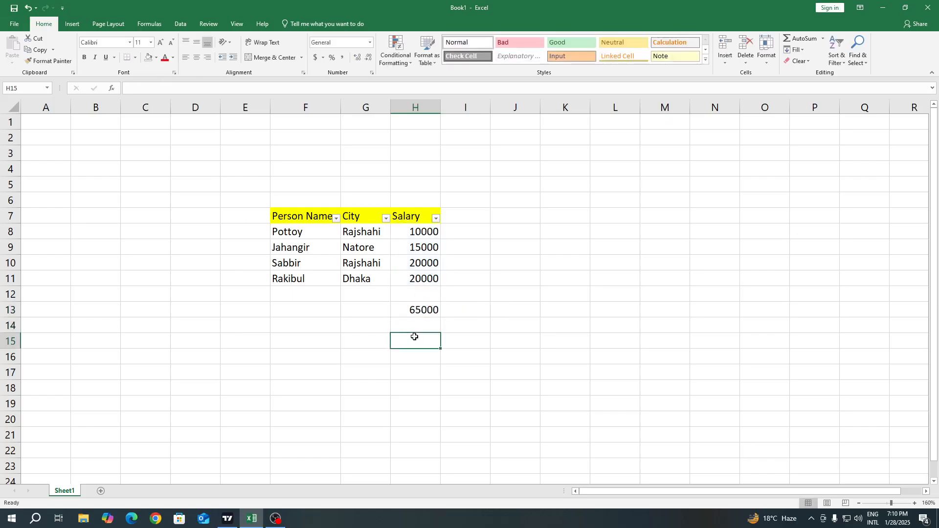
left_click(422, 312)
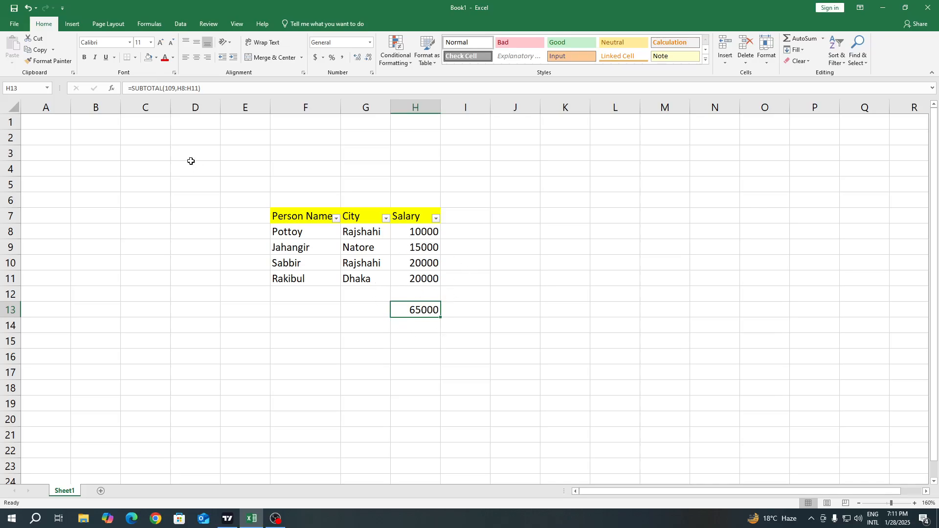
left_click(156, 58)
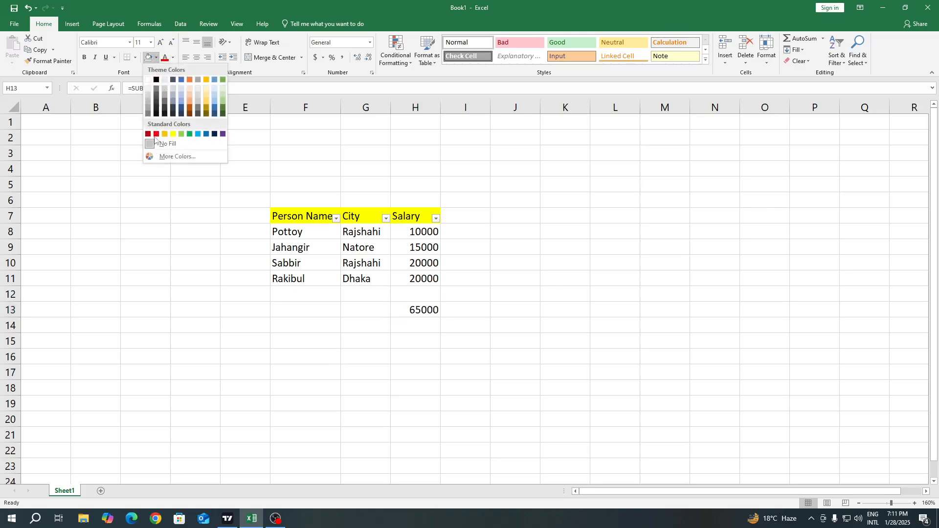
left_click(156, 134)
left_click(280, 295)
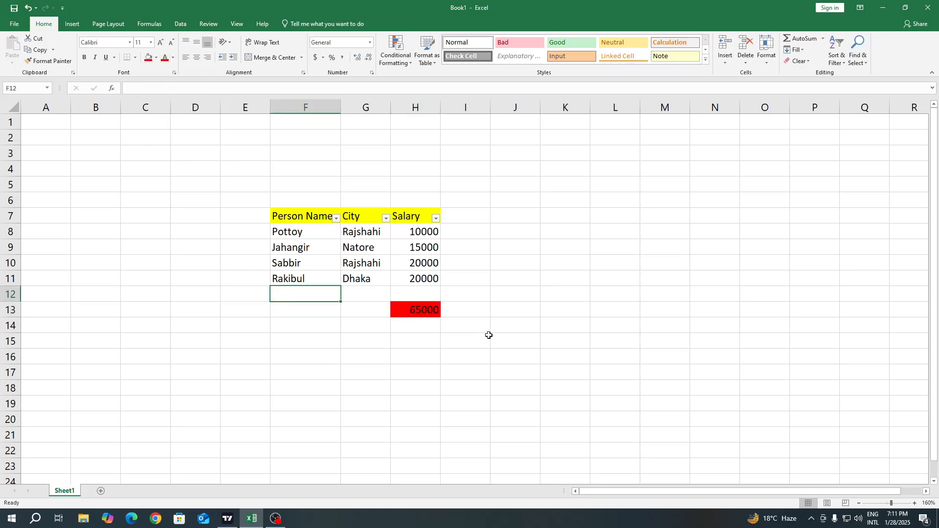
- Filter the Person Name column to exclude the people in rows 9 and 11
left_click(336, 218)
left_click(249, 322)
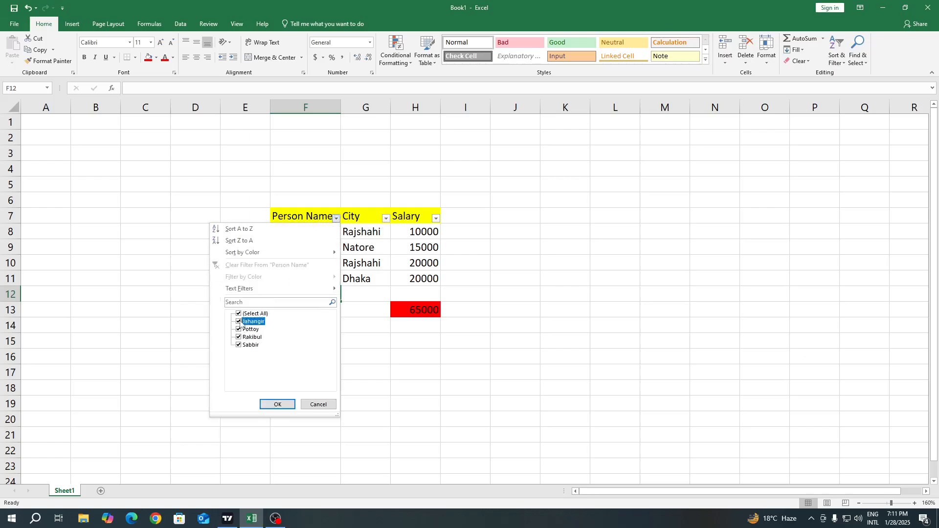
left_click(252, 337)
left_click(277, 404)
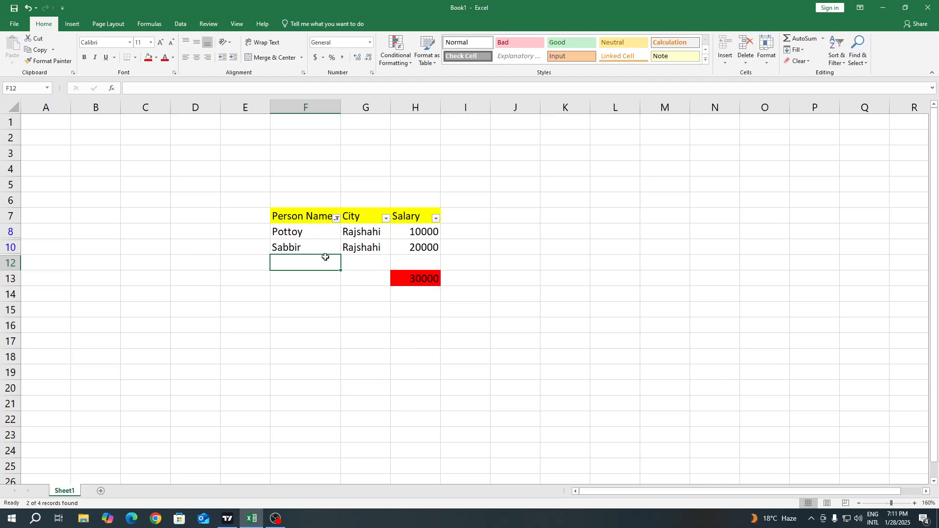
- Review the City filter options, and filter the Salary column to show only 10000, excluding 20000
left_click(386, 218)
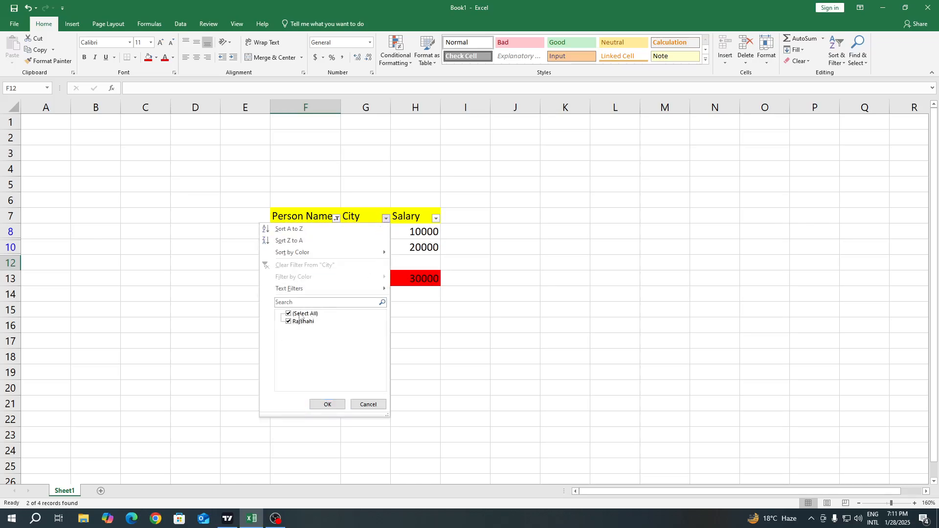
left_click(327, 405)
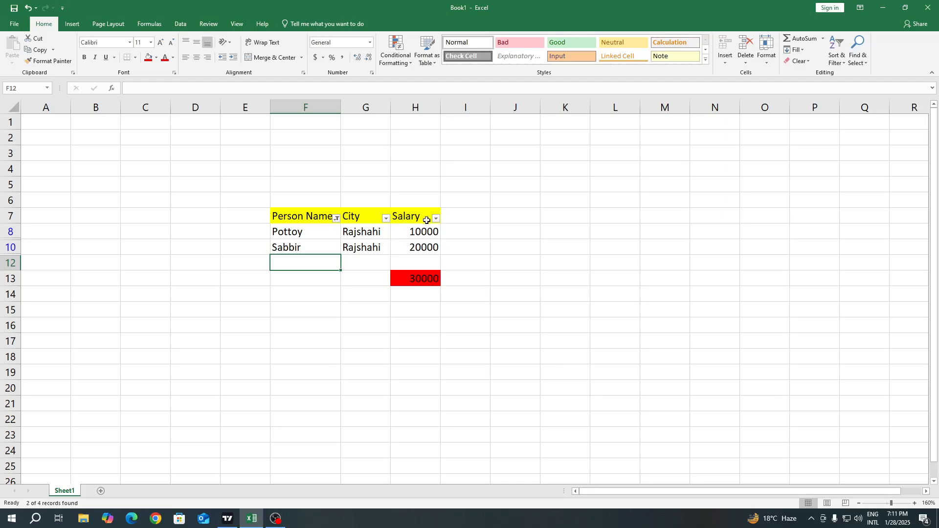
left_click(436, 219)
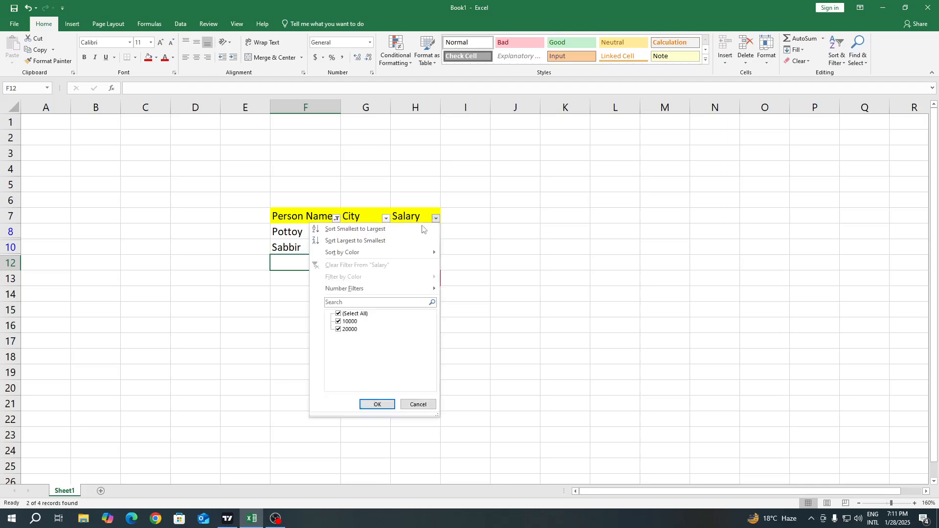
left_click(338, 330)
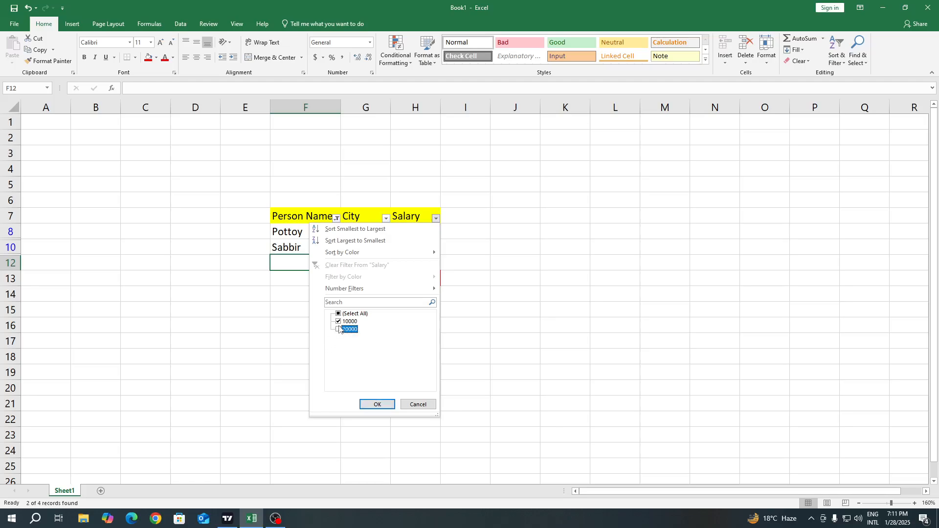
left_click(377, 405)
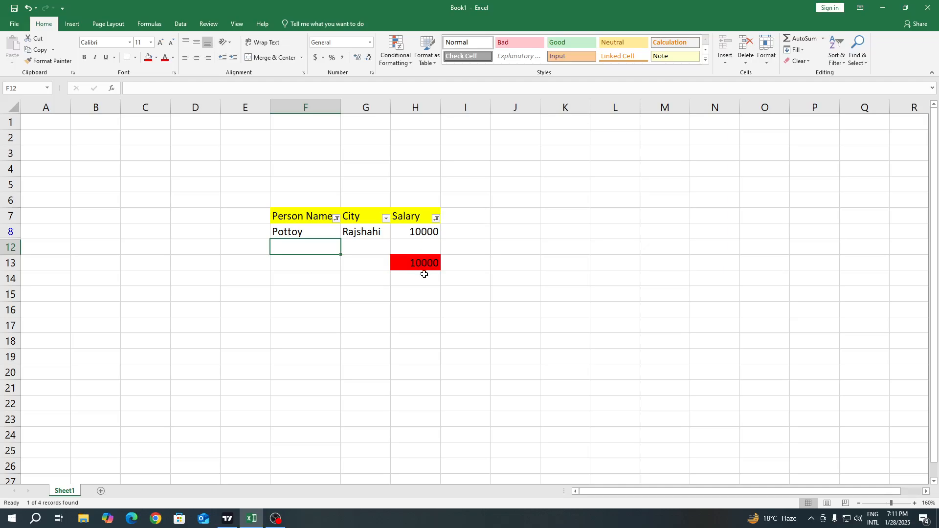
- Restore all salary values in the Salary column filter
left_click(436, 218)
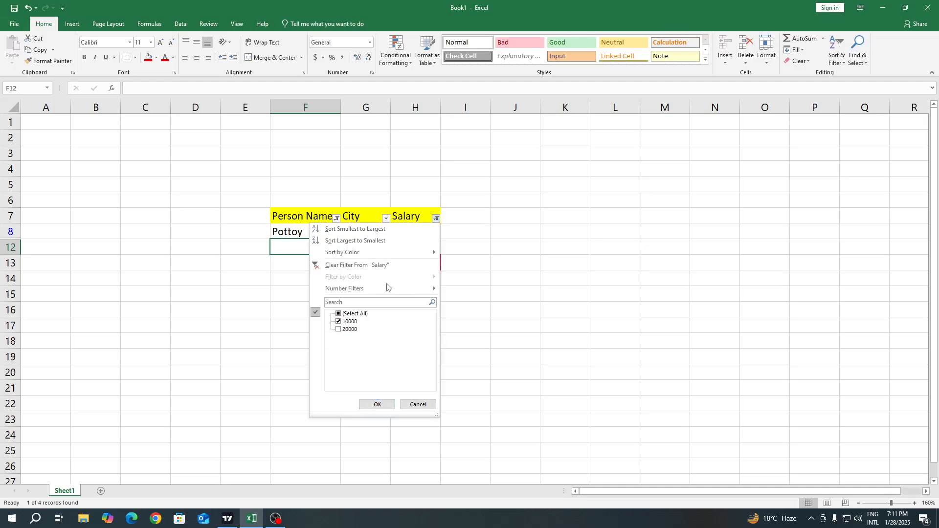
left_click(338, 314)
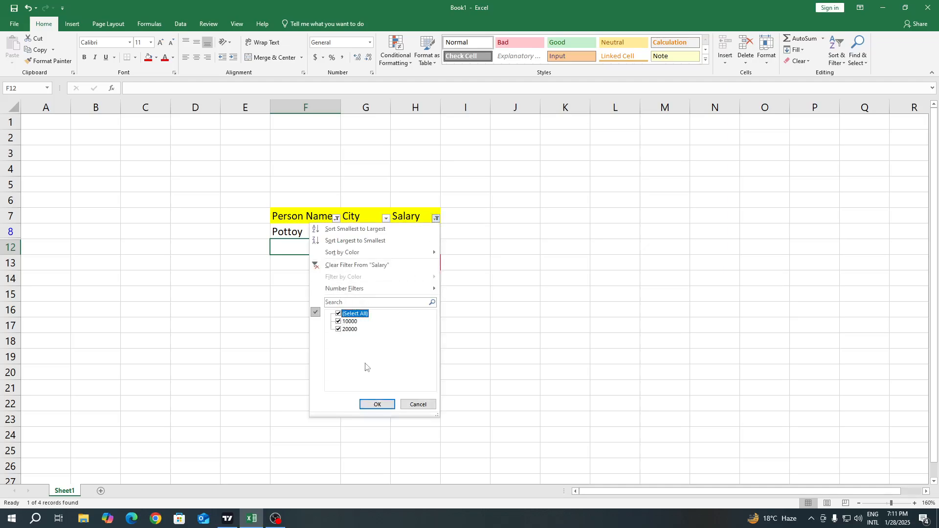
left_click(380, 405)
- Check the City filter without changing it, and restore all people in the Person Name column filter
left_click(386, 218)
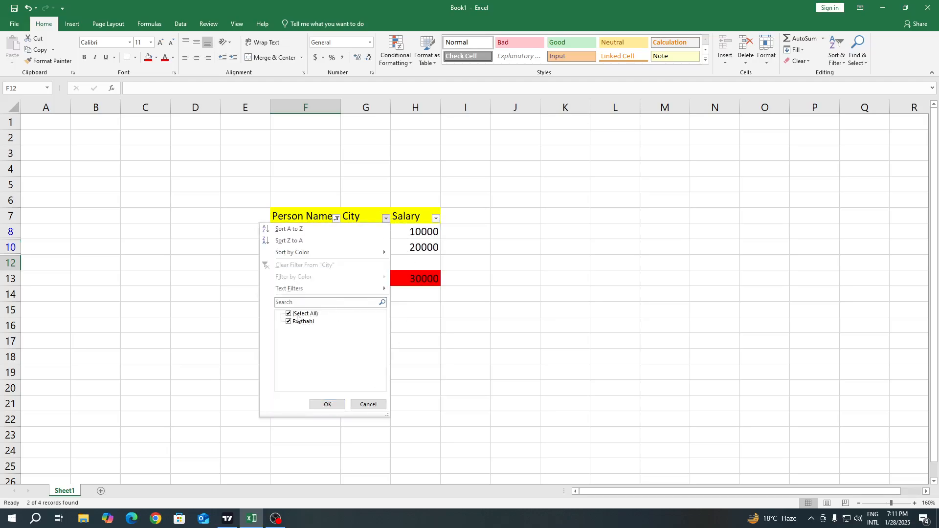
left_click(369, 404)
left_click(337, 219)
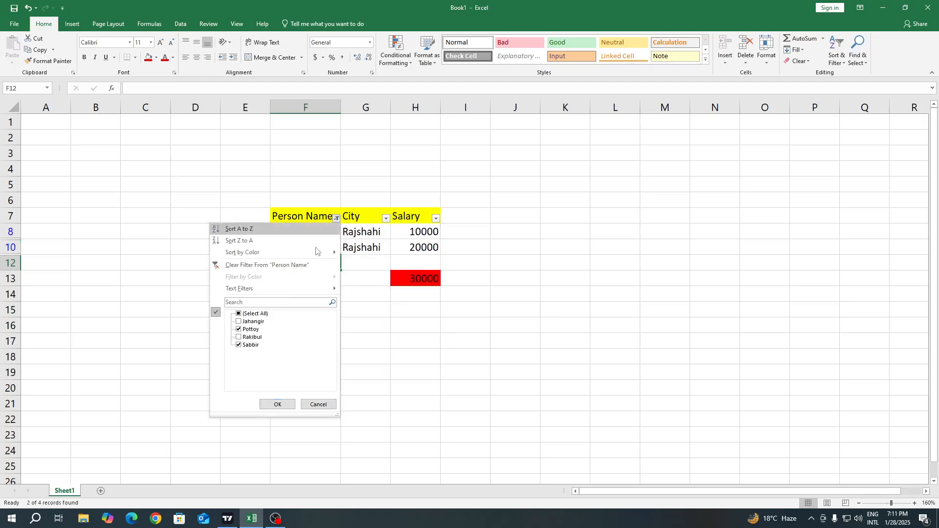
left_click(277, 405)
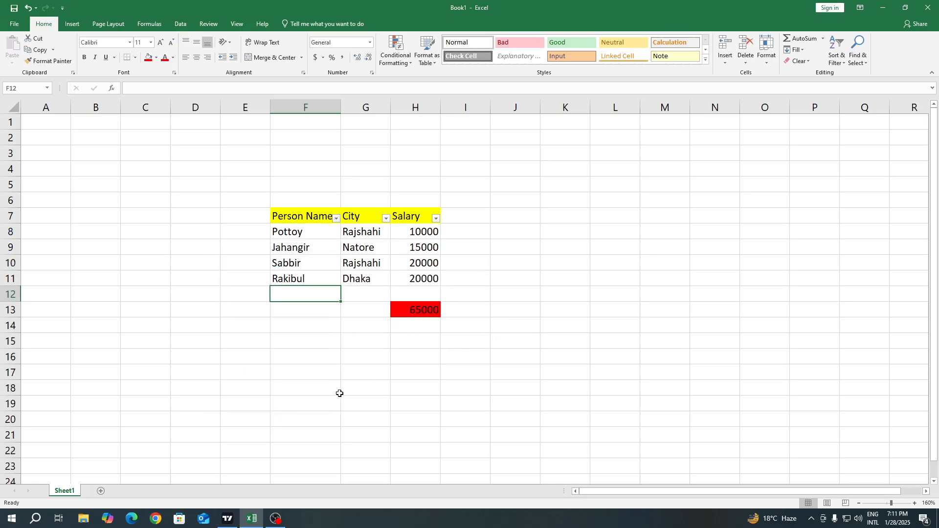
left_click(298, 334)
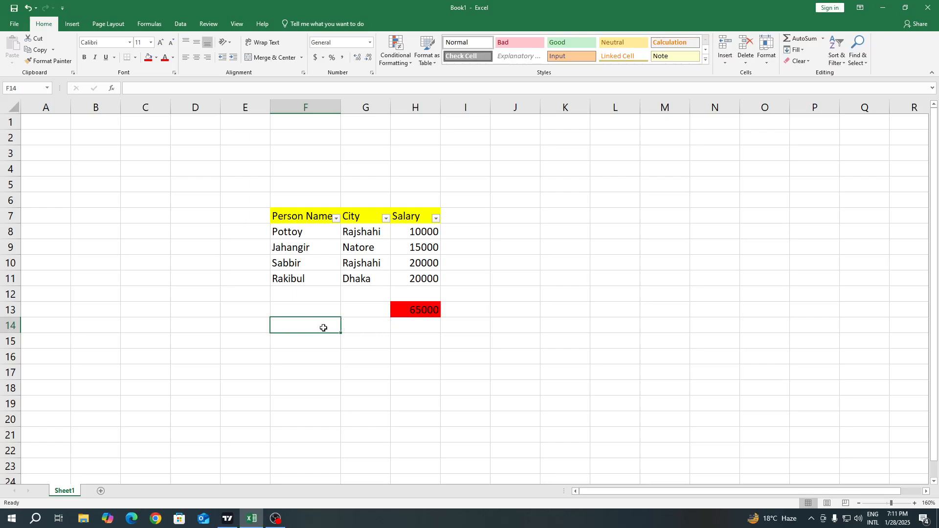
left_click_drag(323, 328, 424, 327)
left_click(416, 355)
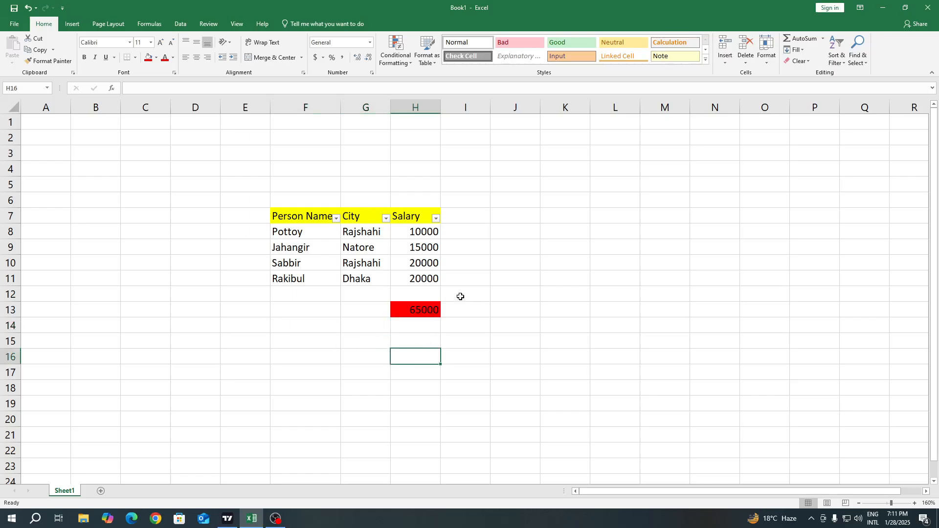